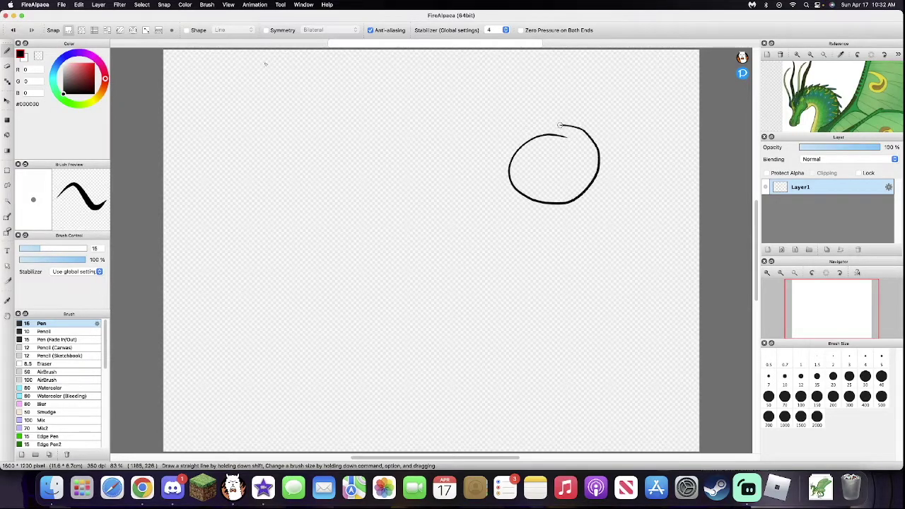
Undo the stray circle and sketch a dragon head from a smaller circle, with a snout, a jaw and a long swept-back horn
click(13, 30)
mouse_move(450, 150)
mouse_down()
mouse_move(464, 154)
mouse_move(460, 189)
mouse_move(408, 198)
mouse_up()
drag(413, 139, 378, 133)
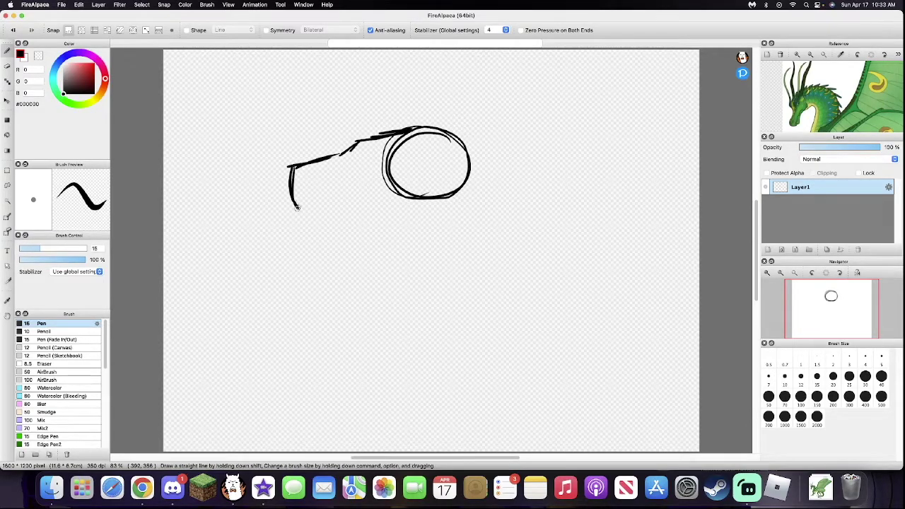
drag(297, 206, 442, 215)
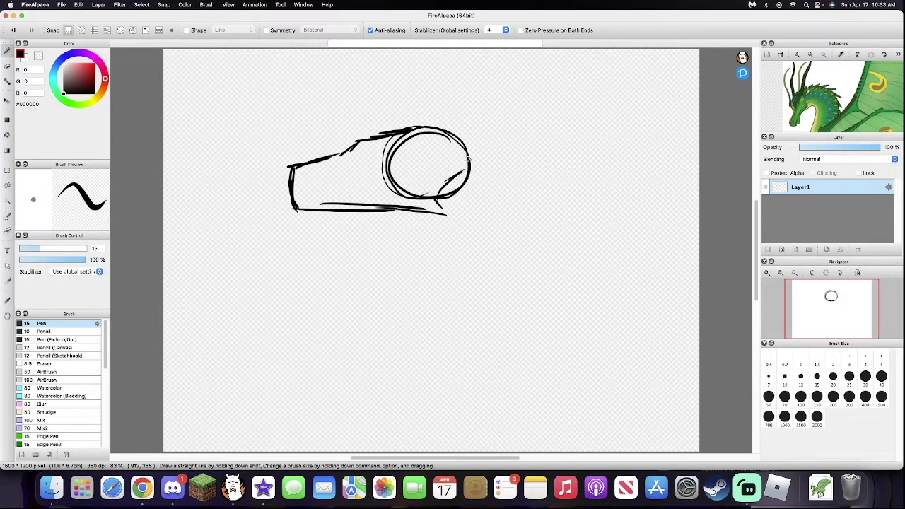
mouse_move(408, 128)
mouse_down()
mouse_move(640, 65)
mouse_move(506, 128)
mouse_up()
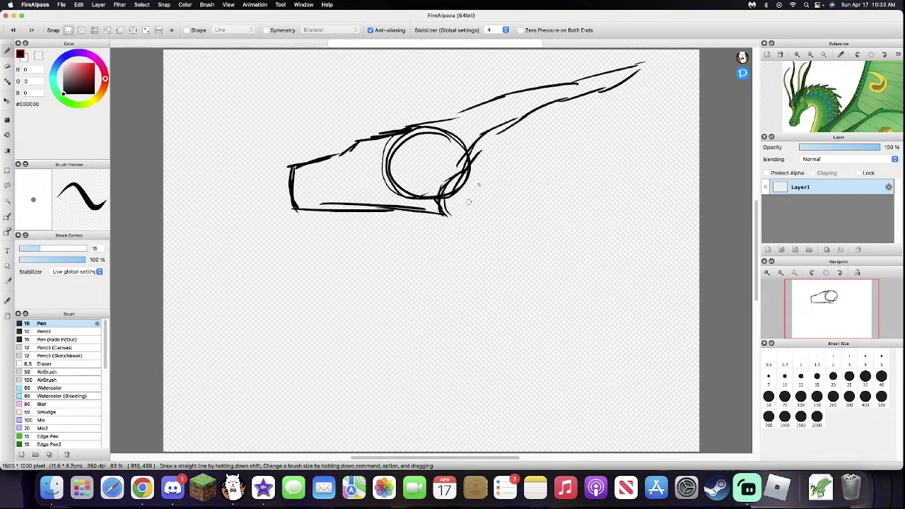
Set the global stabilizer to 36 and sketch a second horn above the first and a mouth line along the snout
click(506, 30)
click(492, 273)
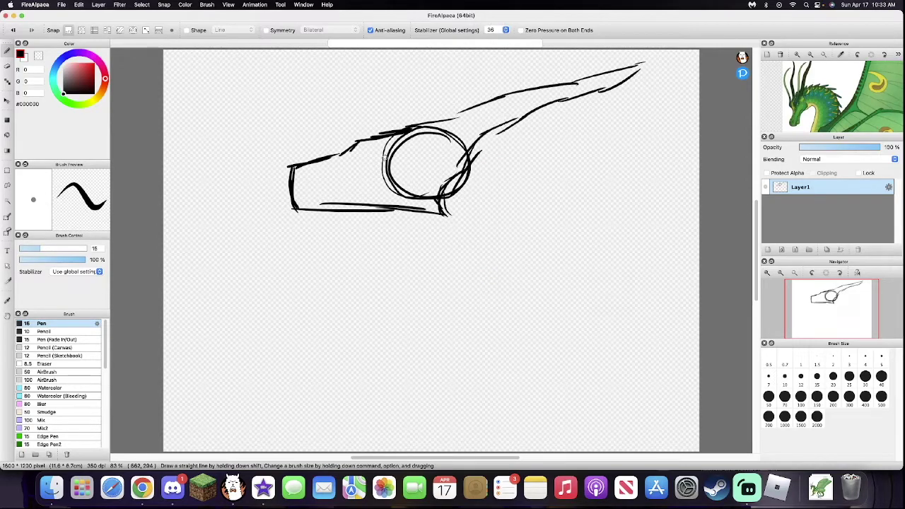
drag(378, 141, 406, 111)
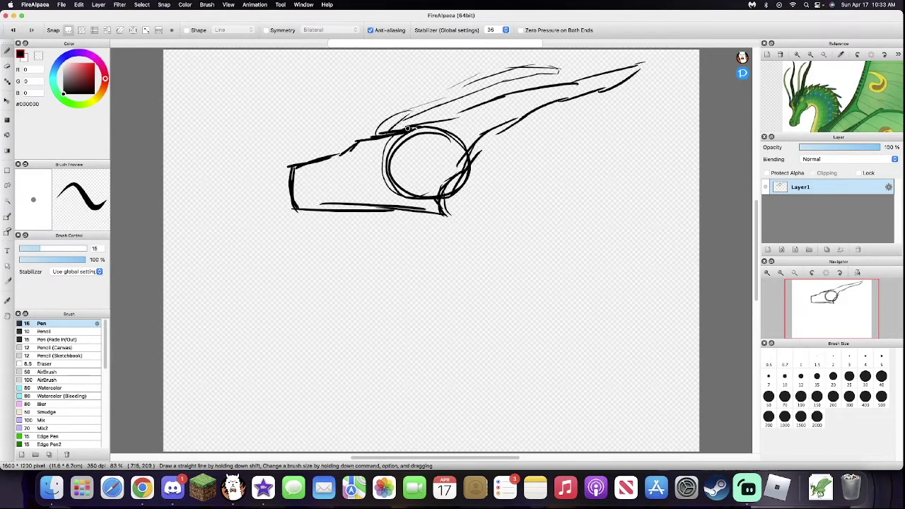
drag(296, 207, 359, 162)
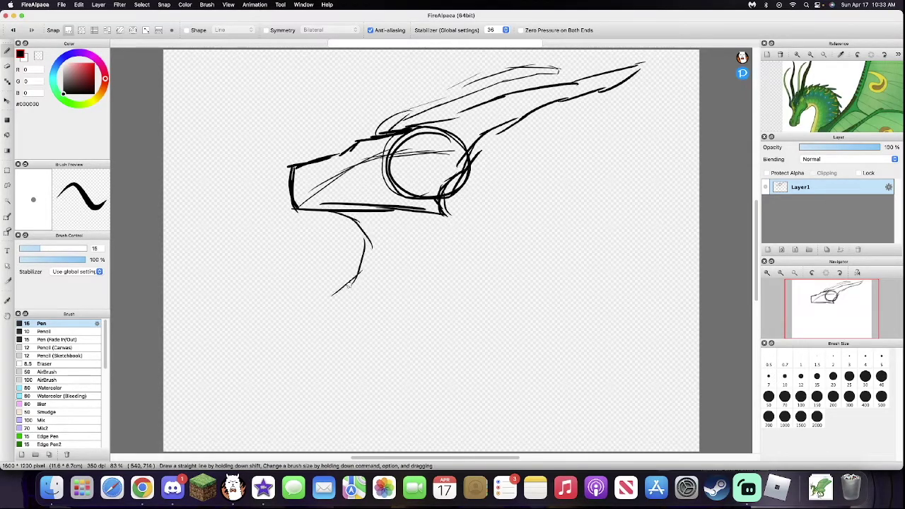
drag(348, 284, 348, 366)
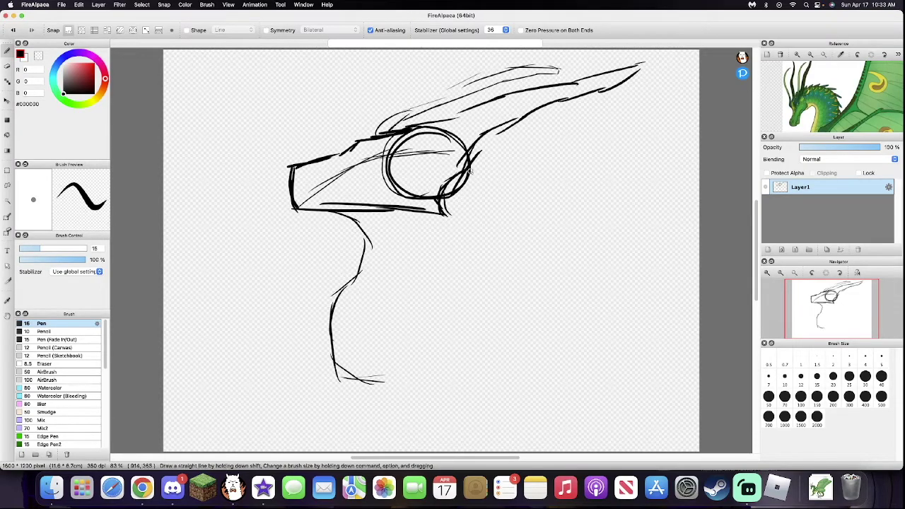
click(13, 30)
click(13, 31)
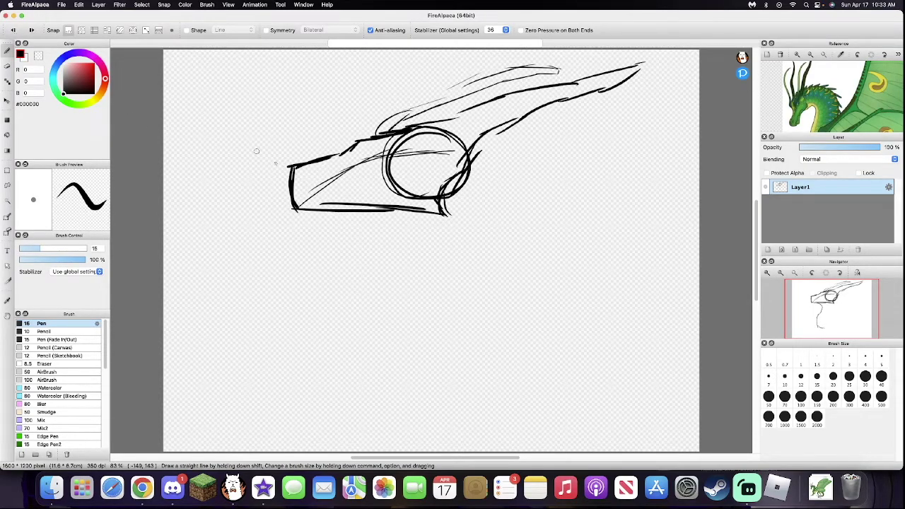
Sketch a curved neck below the head with a throat band, two cross lines and small spikes down its back
drag(379, 287, 382, 360)
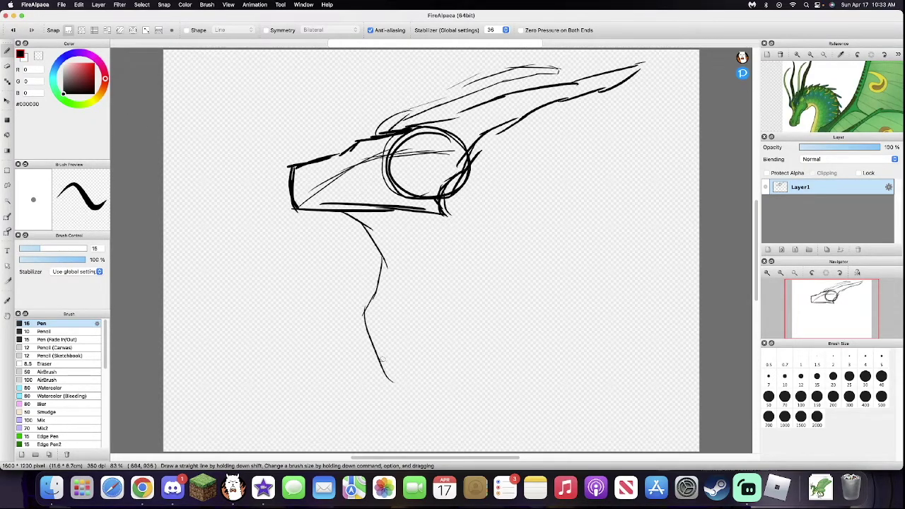
drag(474, 153, 493, 227)
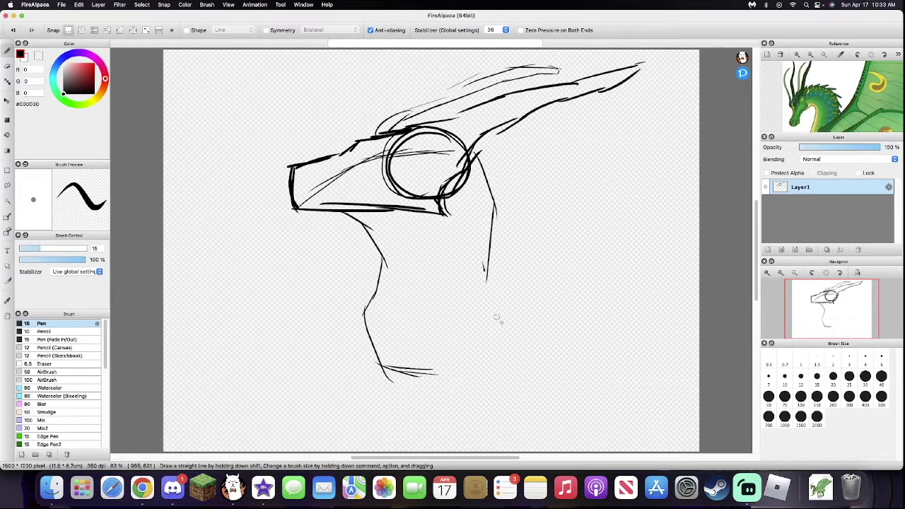
drag(484, 270, 527, 345)
mouse_move(414, 210)
mouse_down()
mouse_move(481, 357)
mouse_move(516, 357)
mouse_up()
drag(425, 371, 534, 343)
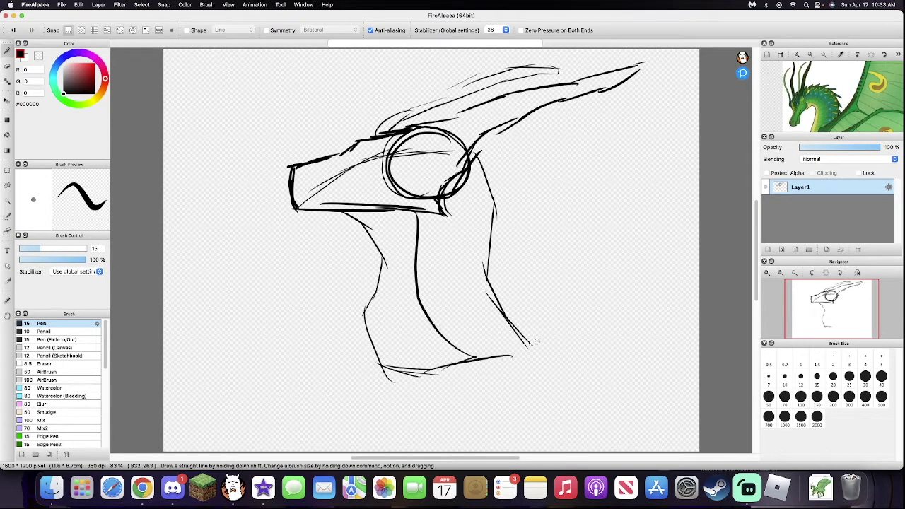
drag(375, 342, 438, 336)
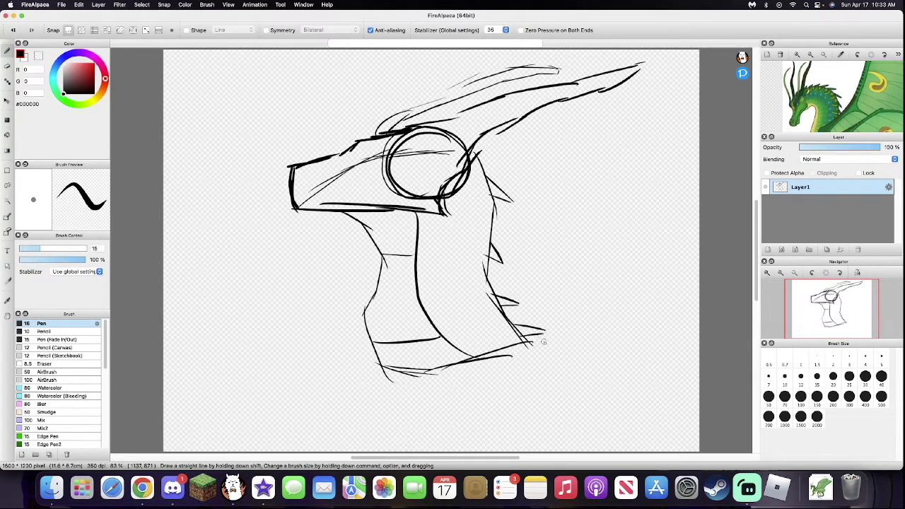
Add a new layer above the sketch, set Layer1's opacity to 18% and make Layer2 active
scroll(458, 139, up, 1)
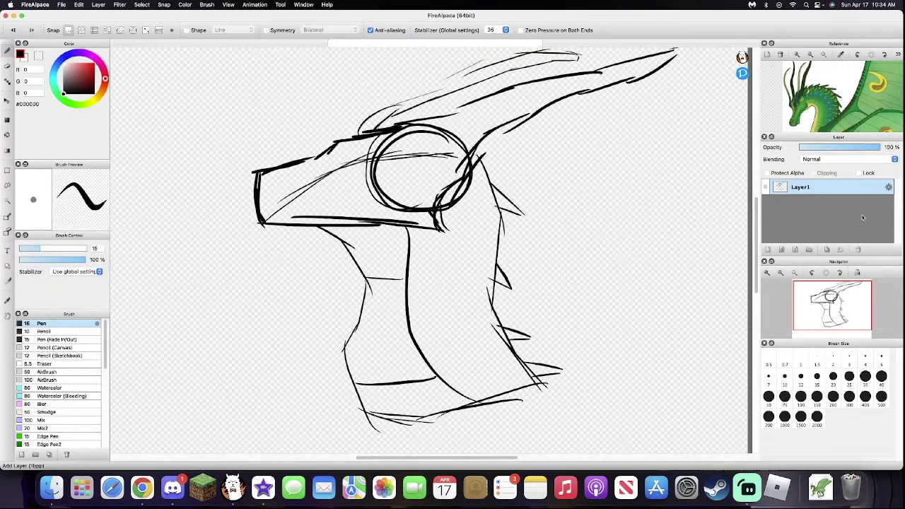
click(768, 249)
click(805, 205)
click(814, 147)
click(806, 187)
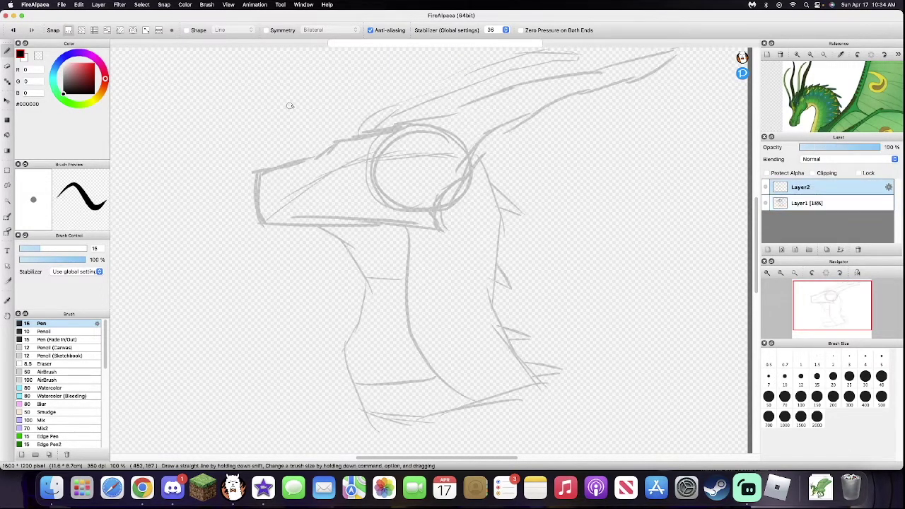
Ink the snout, the lower jaw and the curved rear edge of the jaw over the faded sketch
scroll(290, 107, up, 2)
drag(507, 146, 380, 175)
mouse_move(342, 207)
mouse_down()
mouse_move(263, 225)
mouse_move(224, 254)
mouse_move(221, 312)
mouse_move(257, 338)
mouse_move(414, 332)
mouse_move(590, 350)
mouse_move(587, 283)
mouse_move(637, 244)
mouse_up()
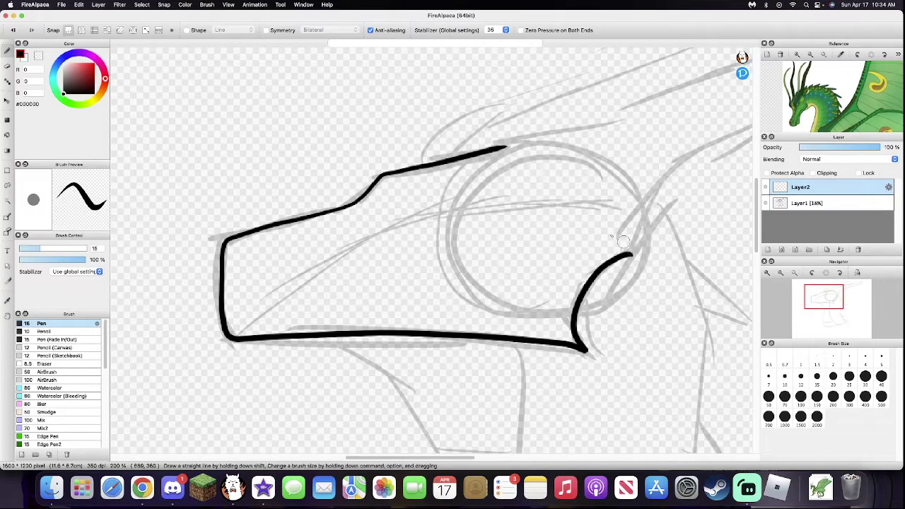
Ink the near horn's full outline from the top of the head to its tip and back to the jaw
scroll(297, 276, down, 5)
scroll(298, 276, up, 4)
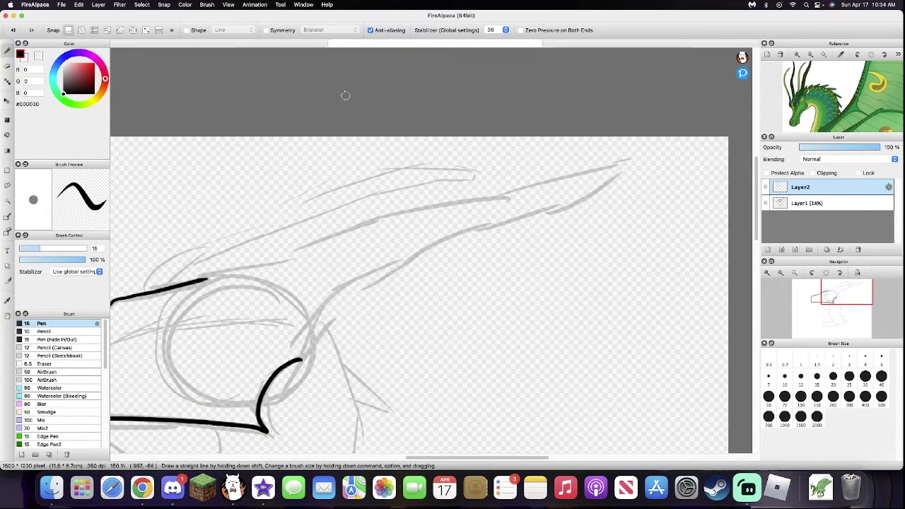
drag(213, 281, 255, 268)
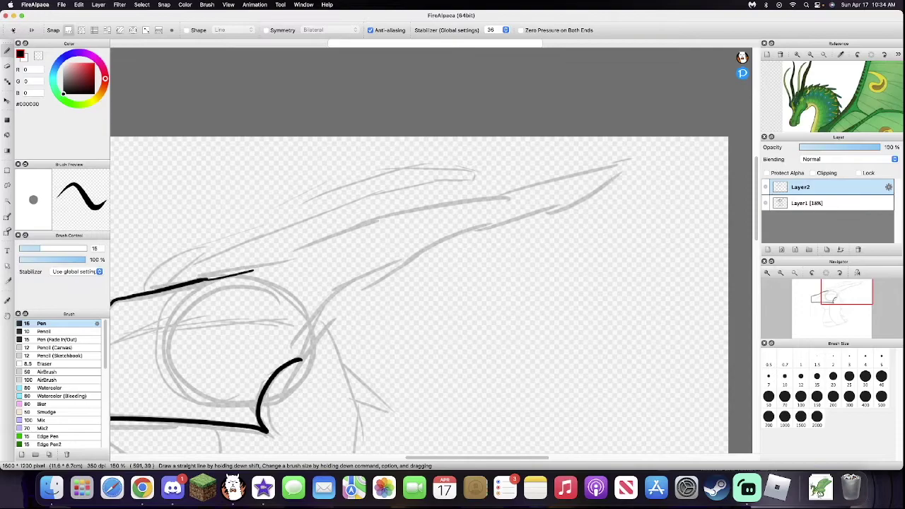
key(super+z)
mouse_move(201, 280)
mouse_down()
mouse_move(243, 273)
mouse_move(334, 231)
mouse_move(617, 171)
mouse_move(537, 212)
mouse_move(439, 244)
mouse_move(365, 294)
mouse_move(301, 361)
mouse_up()
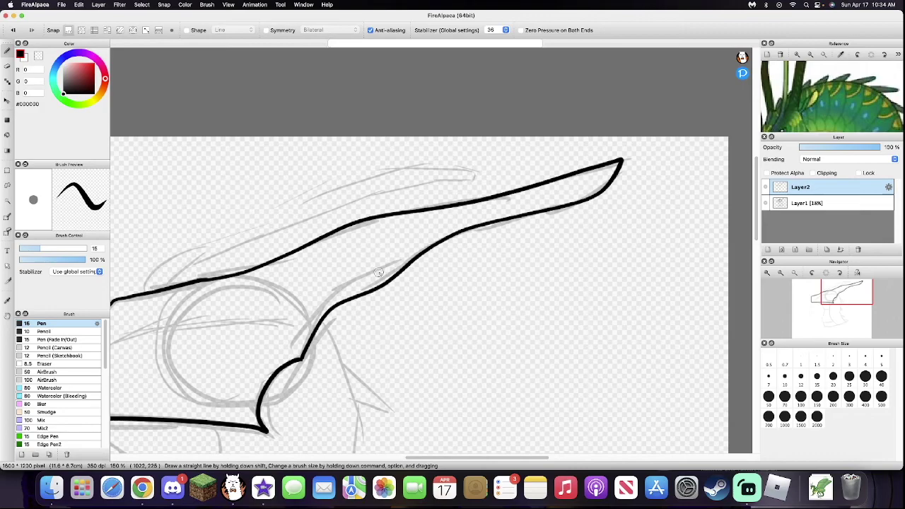
Ink the curve at the back of the head from the horn's upper base down to the jaw corner, undoing the first try
mouse_move(219, 281)
mouse_down()
mouse_move(274, 311)
mouse_move(295, 357)
mouse_up()
key(super+z)
mouse_move(217, 277)
mouse_down()
mouse_move(253, 285)
mouse_move(283, 315)
mouse_move(293, 346)
mouse_move(281, 367)
mouse_move(298, 364)
mouse_move(362, 289)
mouse_move(474, 291)
mouse_up()
scroll(345, 314, up, 2)
drag(312, 344, 456, 292)
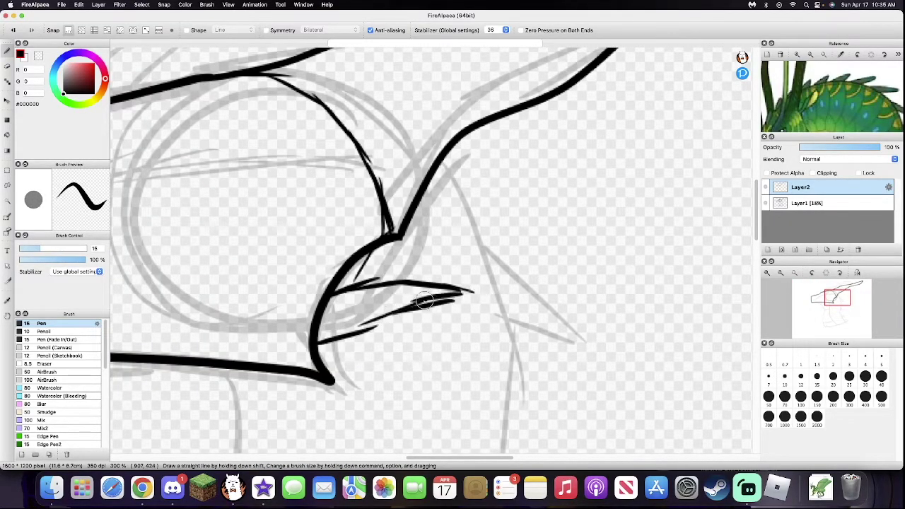
scroll(432, 178, down, 4)
scroll(433, 178, up, 4)
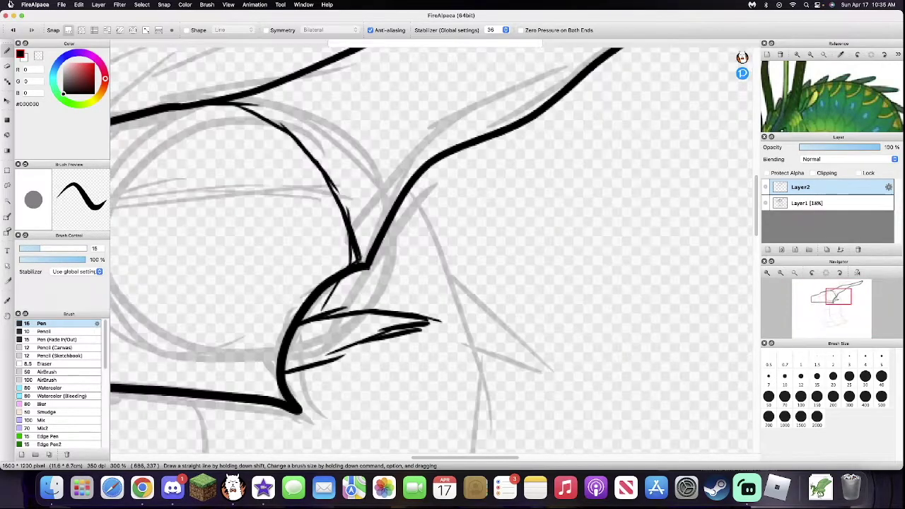
click(13, 30)
click(12, 29)
click(13, 30)
click(13, 30)
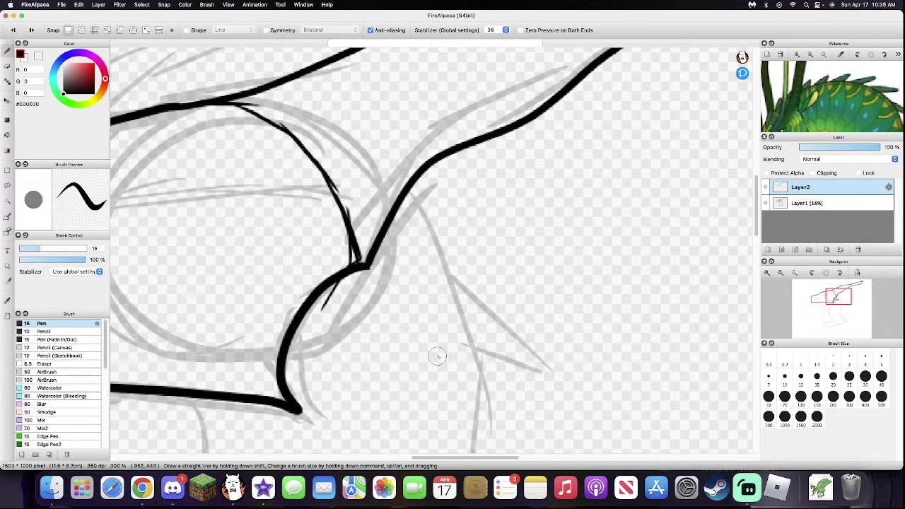
Ink a long pointed cheek spike behind the jaw and the upper edge of the far horn
mouse_move(346, 278)
mouse_down()
mouse_move(424, 269)
mouse_move(529, 287)
mouse_up()
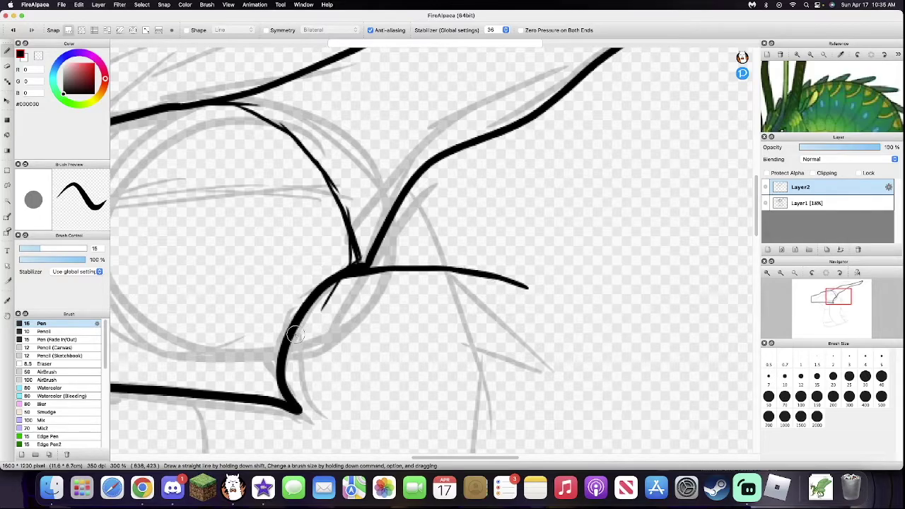
drag(294, 333, 529, 287)
scroll(495, 272, down, 3)
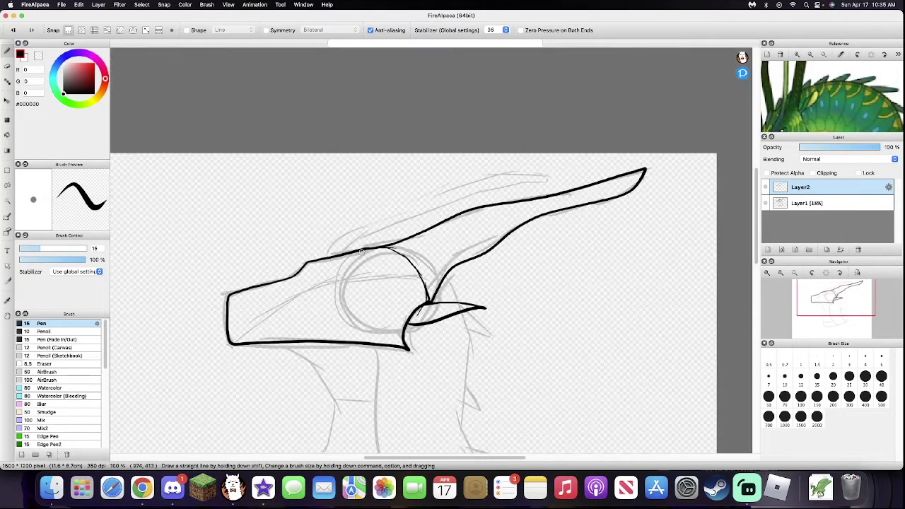
scroll(447, 182, up, 2)
mouse_move(292, 291)
mouse_down()
mouse_move(389, 236)
mouse_move(633, 158)
mouse_up()
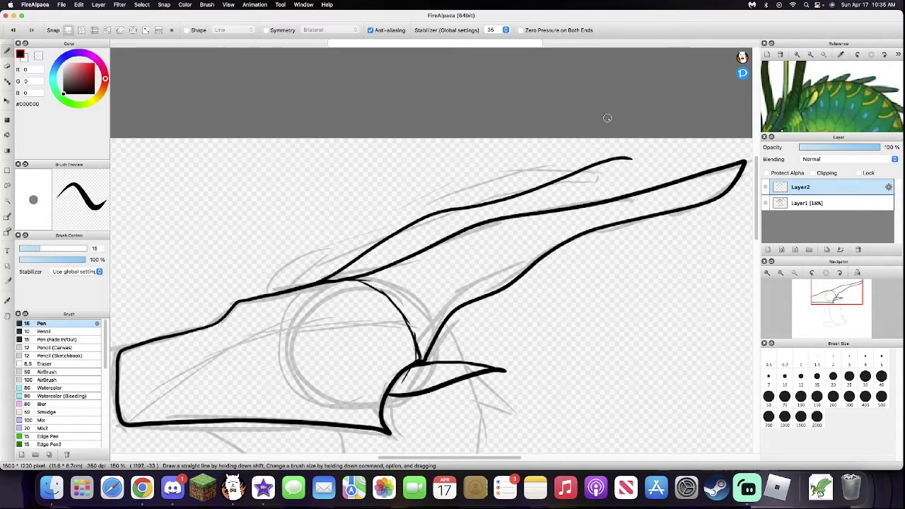
Ink the line from the front of the snout to the back of the head, with a small circle partway along it
scroll(326, 268, down, 2)
scroll(541, 215, up, 3)
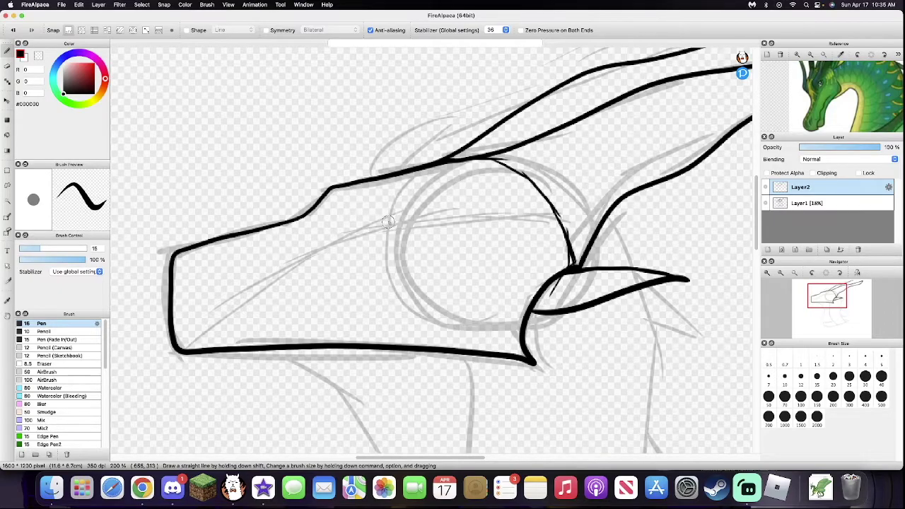
mouse_move(183, 338)
mouse_down()
mouse_move(231, 291)
mouse_move(371, 232)
mouse_move(557, 223)
mouse_up()
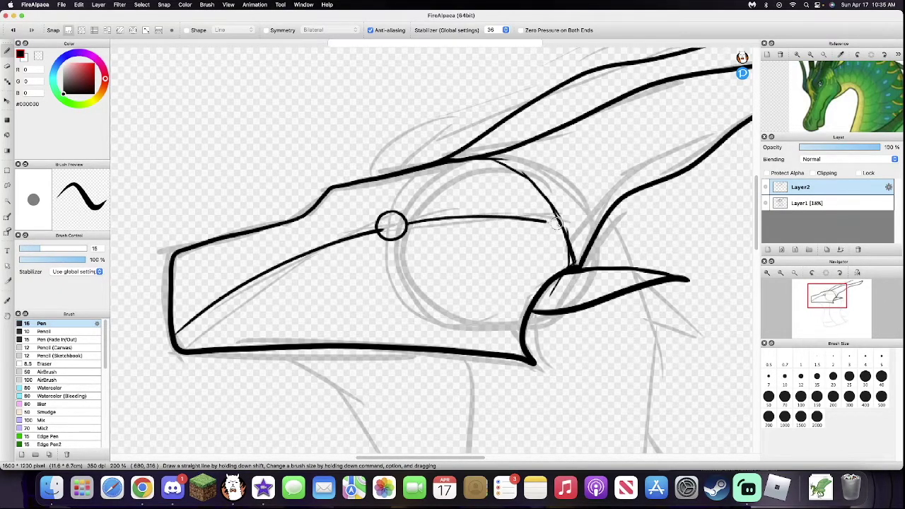
Erase the line end poking into the small circle and join the line's far end to the head's rear curve
scroll(391, 225, up, 3)
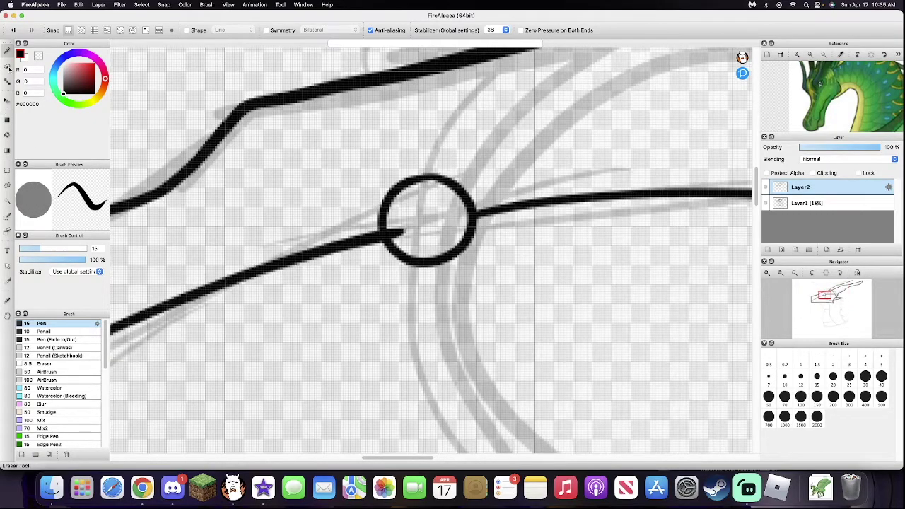
key(e)
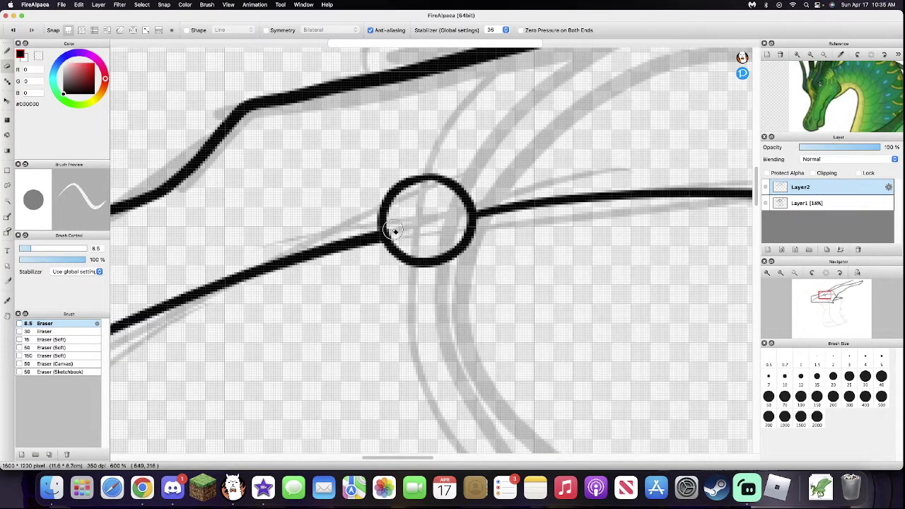
scroll(374, 244, down, 3)
scroll(462, 235, up, 3)
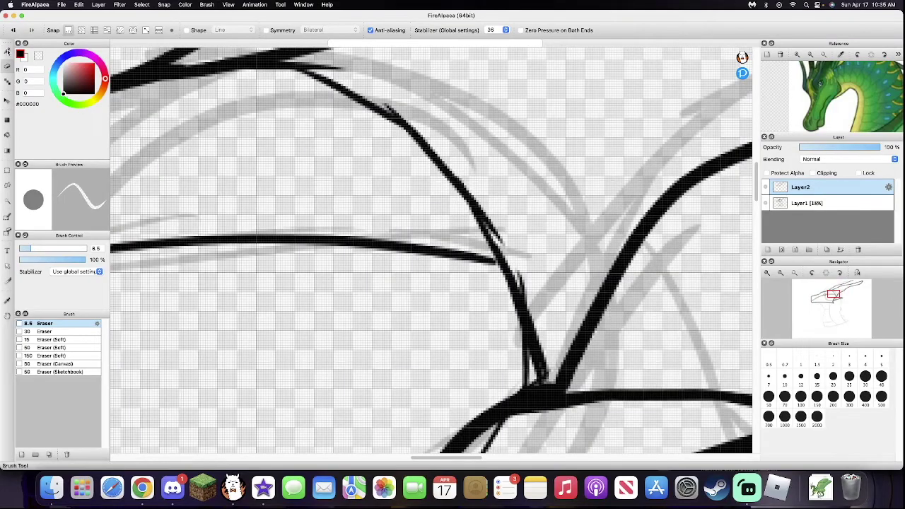
key(b)
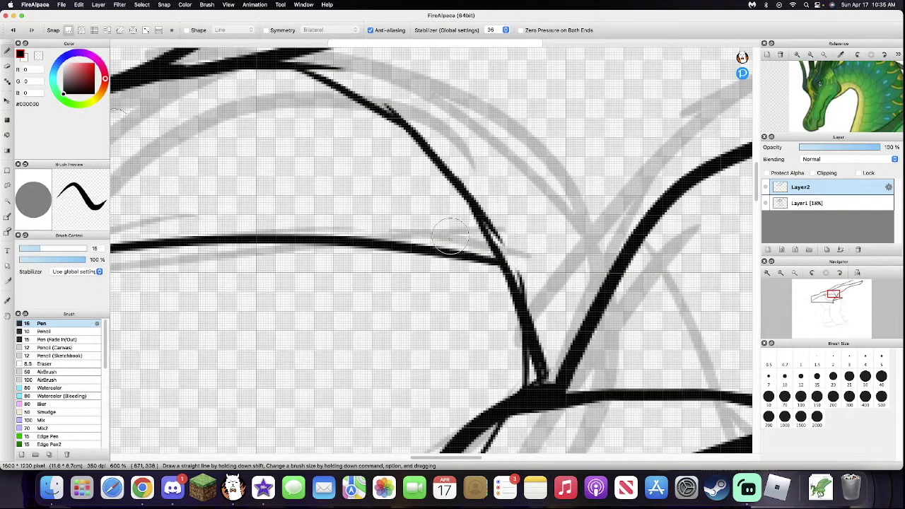
scroll(430, 224, down, 5)
scroll(399, 209, down, 5)
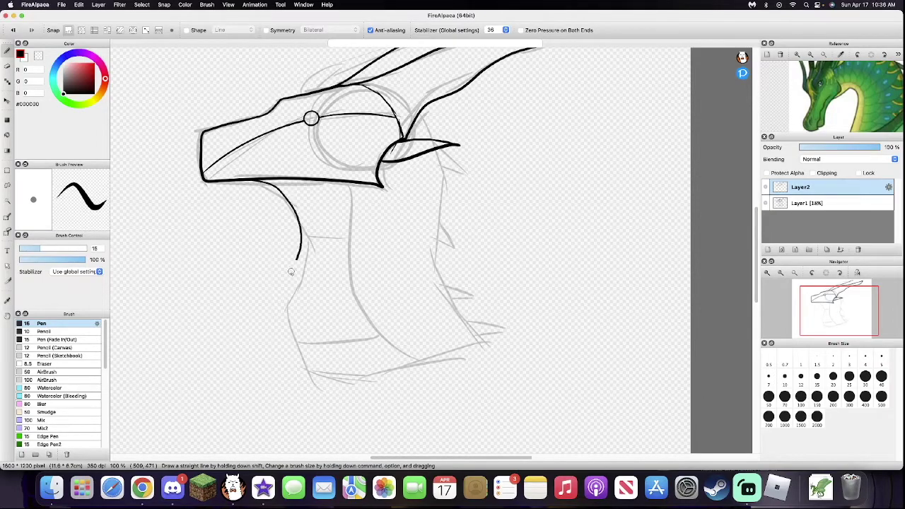
mouse_move(291, 272)
mouse_down()
mouse_move(324, 347)
mouse_move(359, 345)
mouse_up()
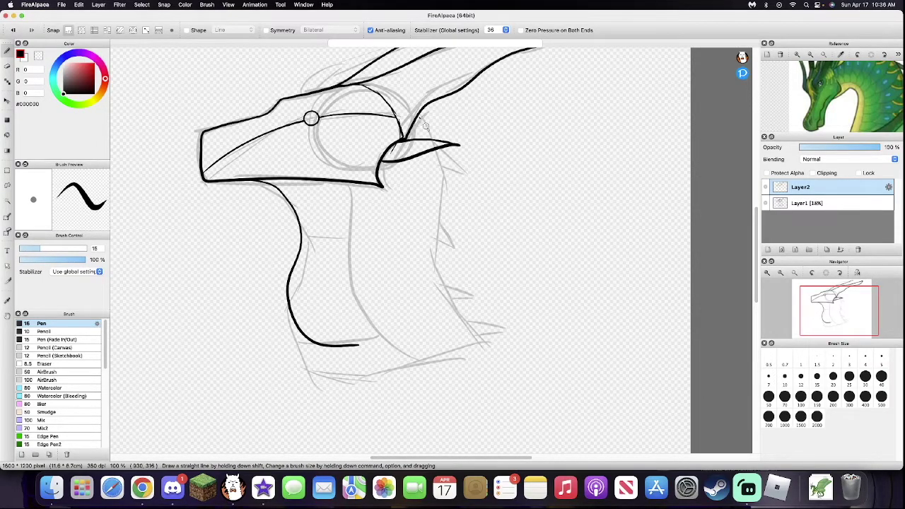
mouse_move(425, 125)
mouse_down()
mouse_move(432, 203)
mouse_move(475, 323)
mouse_up()
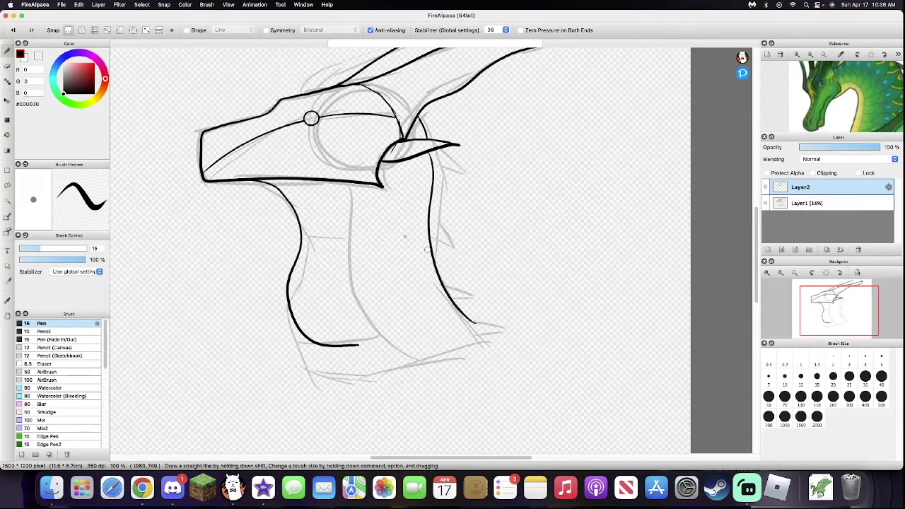
click(12, 31)
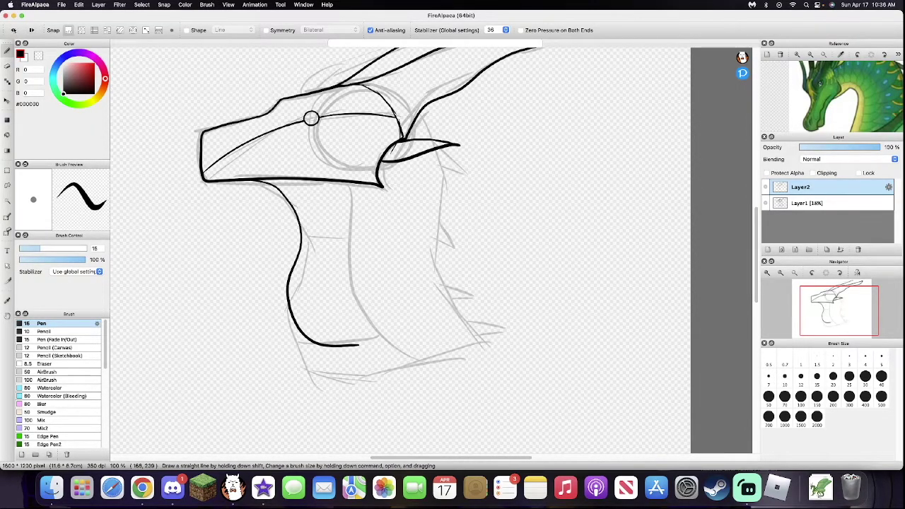
click(13, 30)
mouse_move(309, 257)
mouse_down()
mouse_move(329, 372)
mouse_move(348, 367)
mouse_up()
click(13, 31)
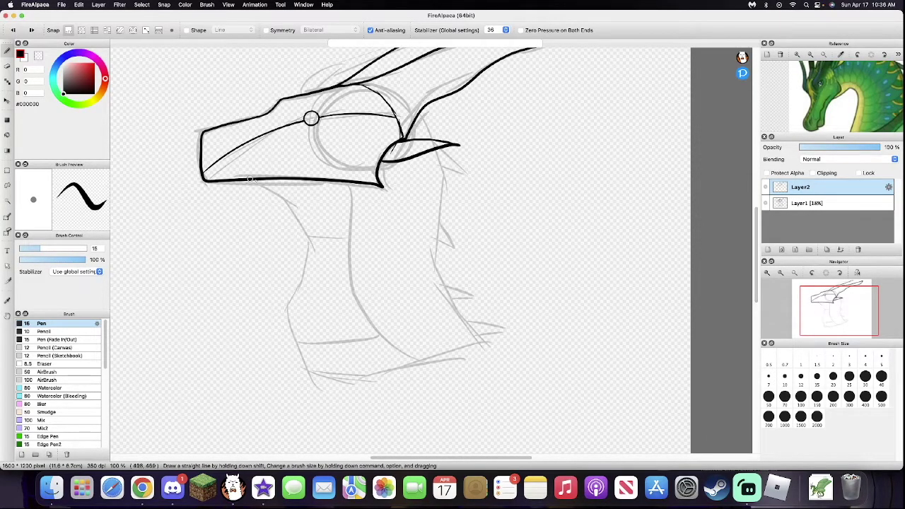
Ink the front curve of the neck from under the jaw down to the neck's base, undoing the first try
mouse_move(302, 226)
mouse_down()
mouse_move(290, 317)
mouse_move(341, 366)
mouse_up()
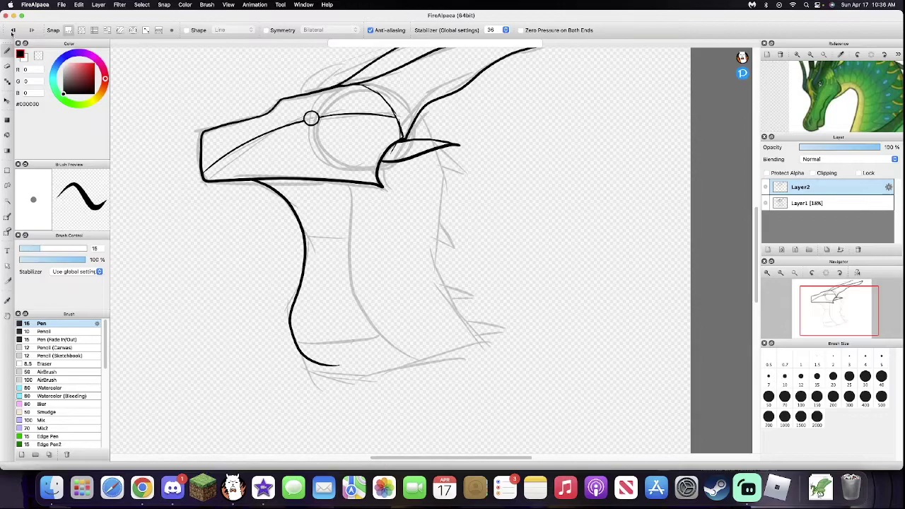
key(super+z)
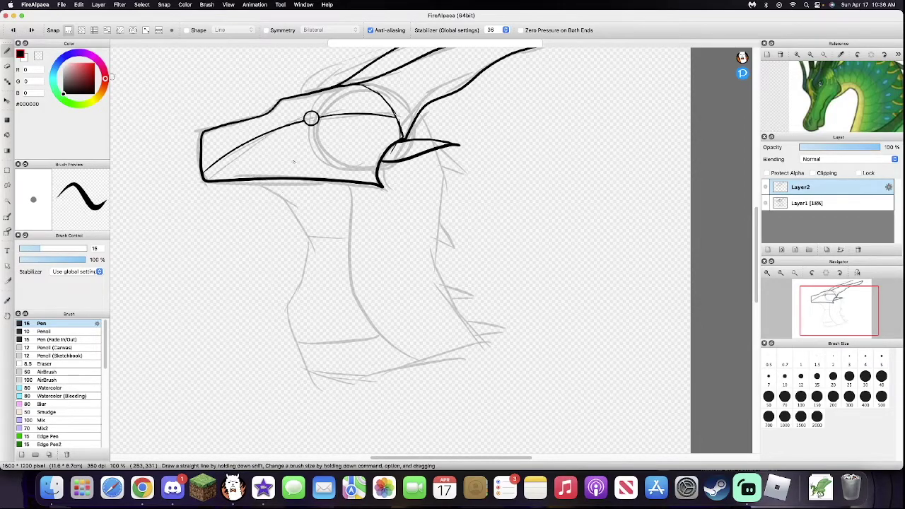
drag(291, 273, 347, 355)
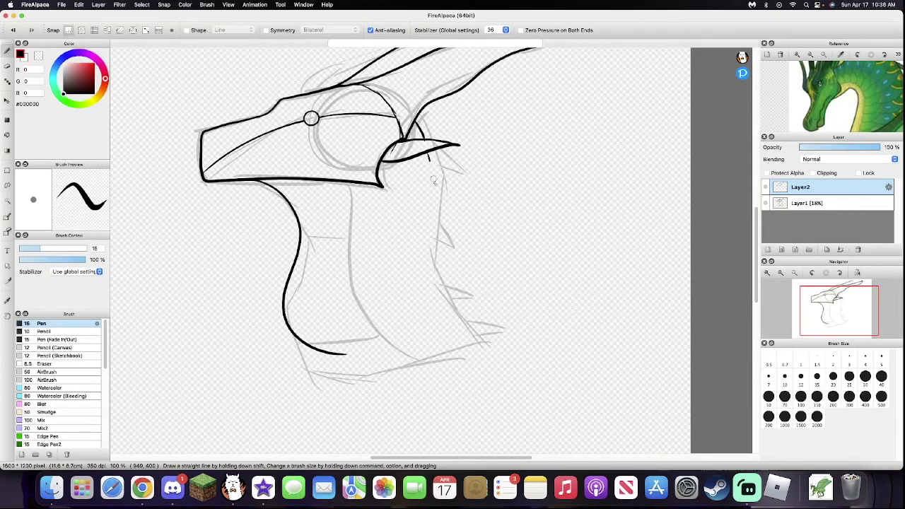
Ink the back curve of the neck from behind the cheek spike down to a pointed end, undoing the first try
drag(422, 258, 459, 311)
key(super+z)
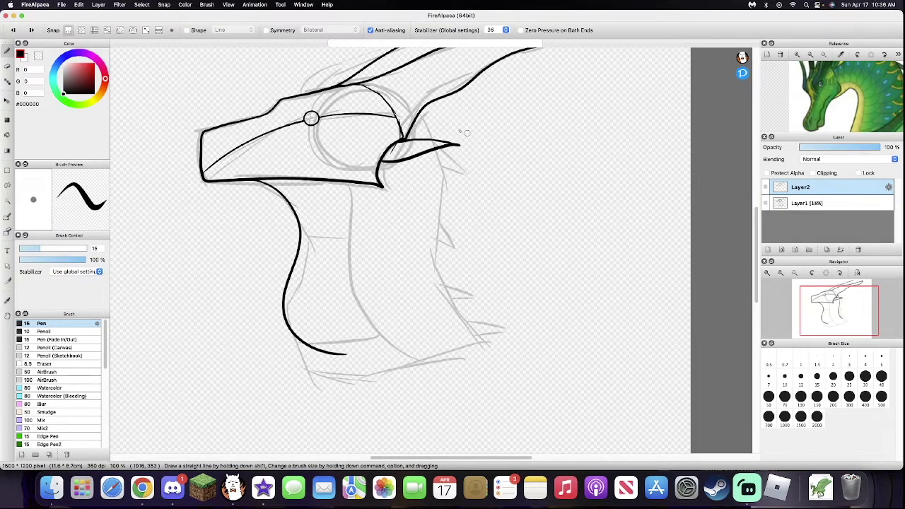
mouse_move(435, 154)
mouse_down()
mouse_move(443, 272)
mouse_move(479, 308)
mouse_up()
Ink the inner line separating the throat from the neck and close the neck's bottom edge
mouse_move(339, 194)
mouse_down()
mouse_move(365, 325)
mouse_move(382, 326)
mouse_up()
mouse_move(345, 354)
mouse_down()
mouse_move(402, 316)
mouse_move(476, 306)
mouse_up()
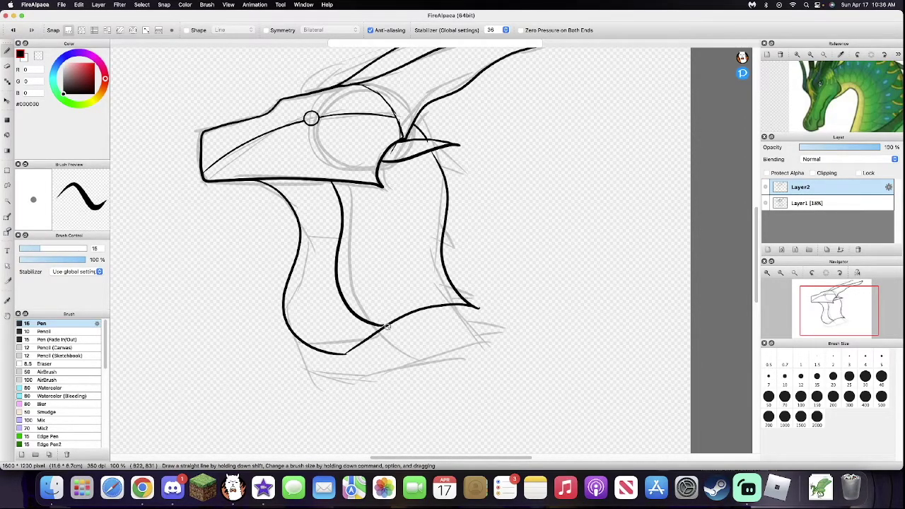
scroll(374, 325, up, 10)
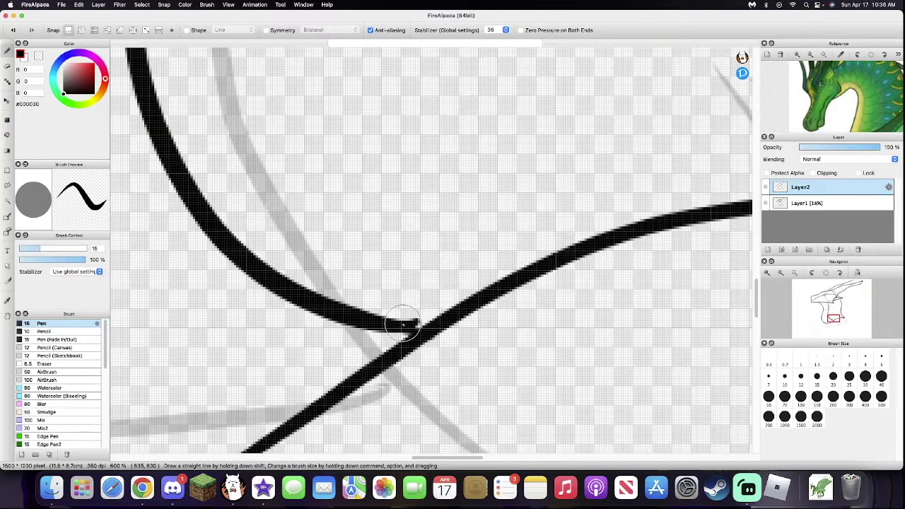
Ink two cross lines over the throat and three small pointed spikes along the back of the neck
scroll(439, 297, down, 6)
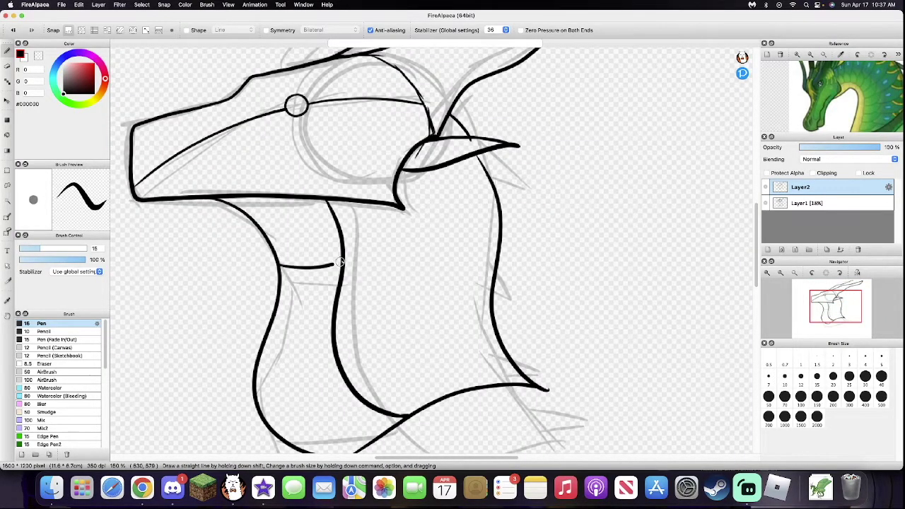
scroll(333, 256, down, 4)
scroll(338, 306, up, 2)
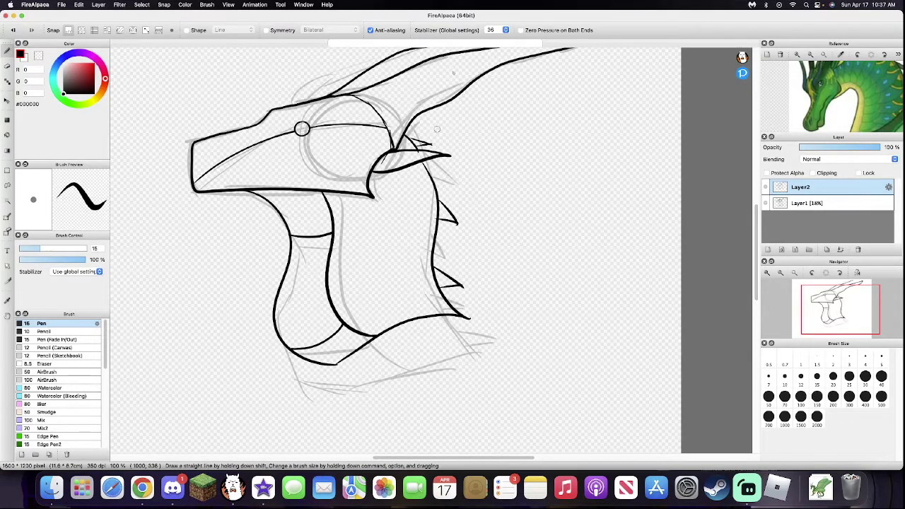
Erase the end of the neck line that pokes into the cheek spike
scroll(302, 129, up, 5)
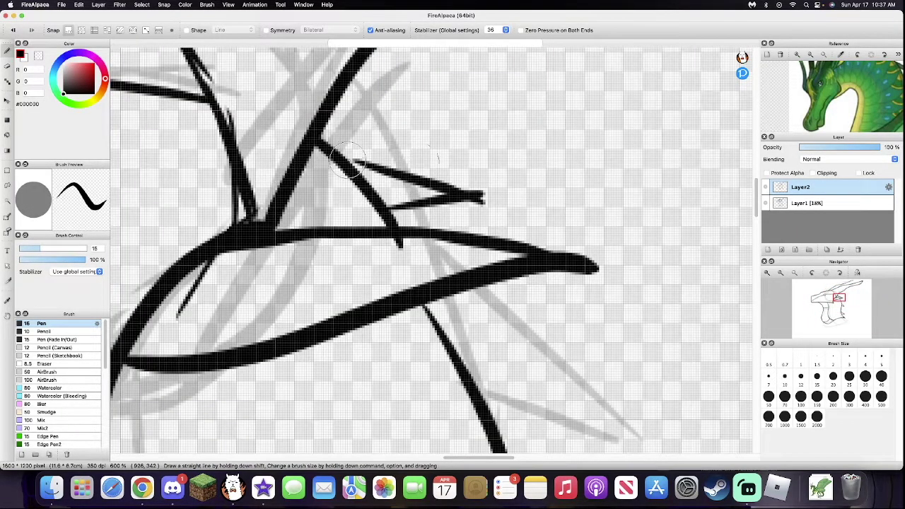
key(e)
mouse_move(392, 249)
mouse_down()
mouse_move(409, 244)
mouse_move(391, 238)
mouse_up()
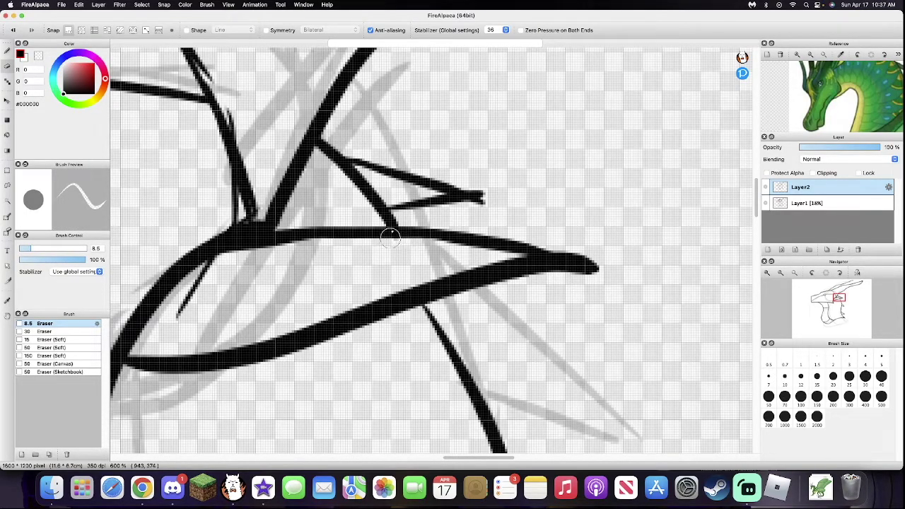
Erase the stray mark inside the base of the cheek spike with the eraser at size 12.5
scroll(392, 238, down, 5)
scroll(267, 195, up, 3)
key(b)
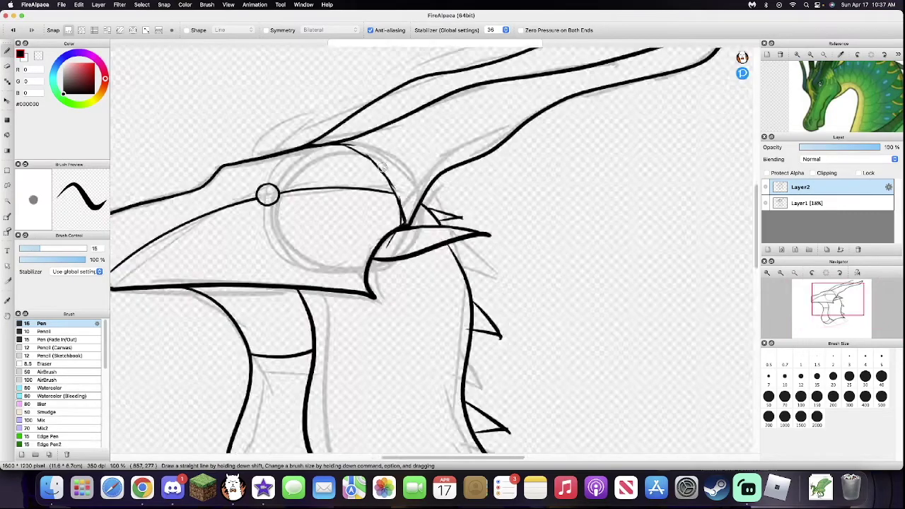
scroll(268, 196, up, 3)
key(e)
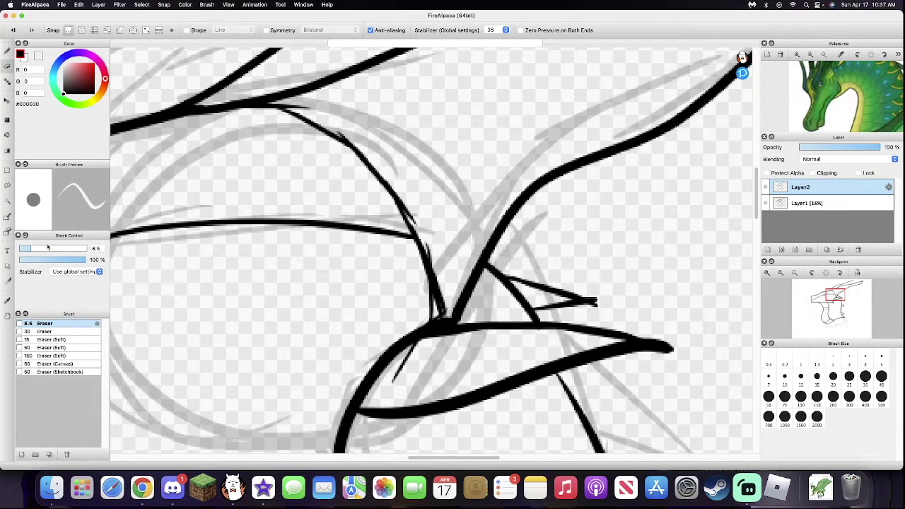
click(37, 249)
mouse_move(403, 378)
mouse_down()
mouse_move(398, 370)
mouse_move(421, 351)
mouse_up()
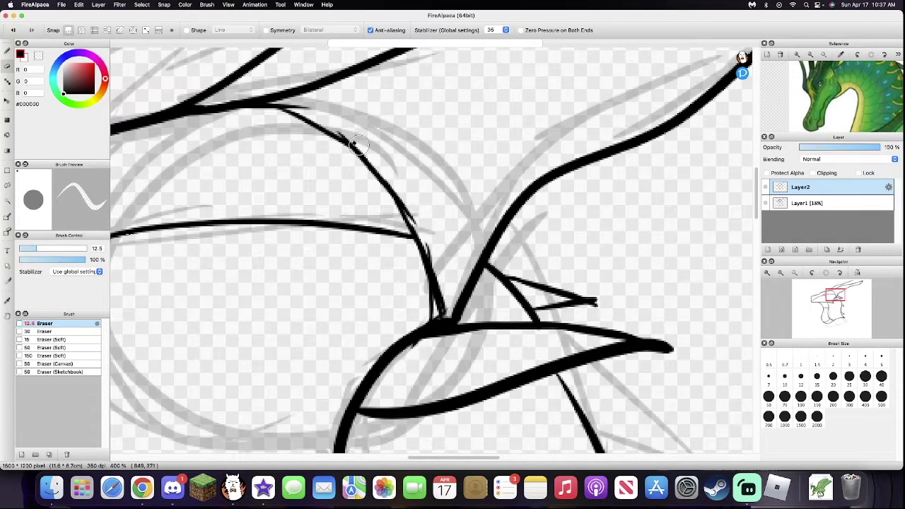
Erase the rough thin curve at the back of the head with the eraser at size 26
click(56, 249)
mouse_move(317, 131)
mouse_down()
mouse_move(333, 137)
mouse_move(309, 117)
mouse_move(280, 120)
mouse_up()
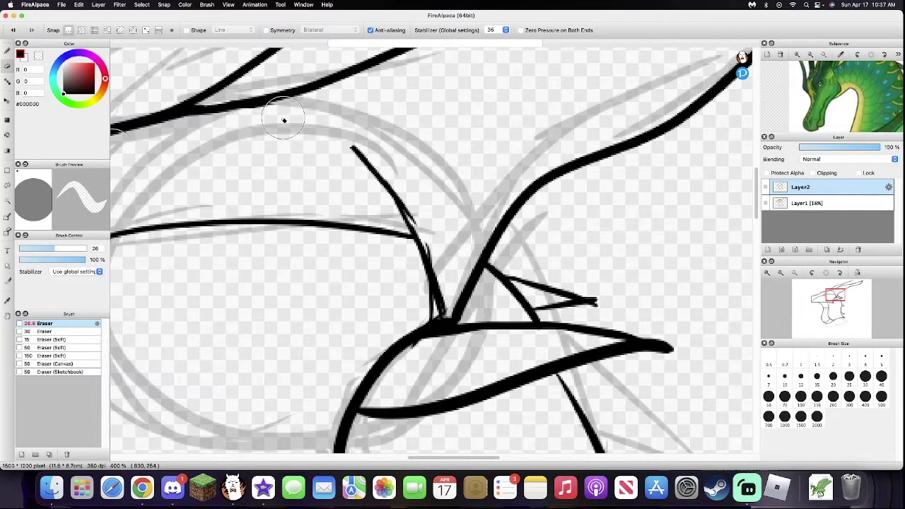
mouse_move(348, 150)
mouse_down()
mouse_move(396, 173)
mouse_move(414, 207)
mouse_move(433, 306)
mouse_up()
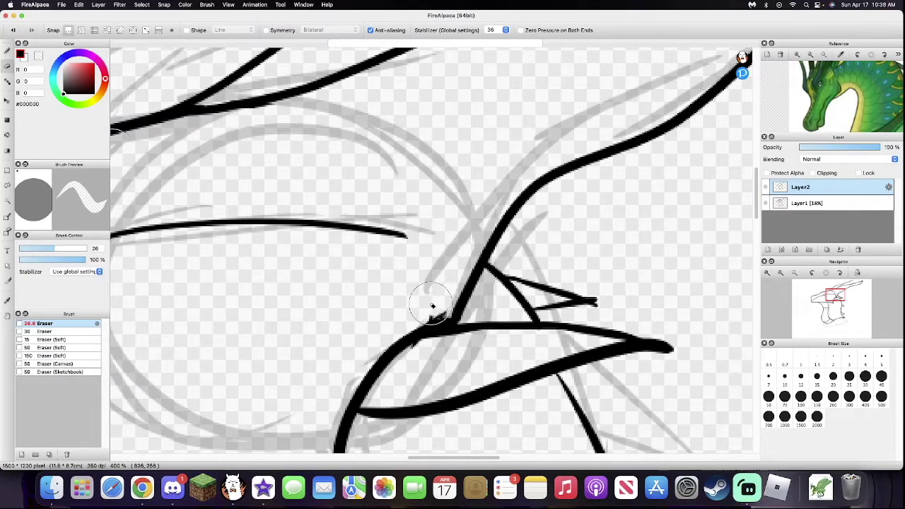
Re-ink the head's rear curve as one thick line with the size 15 Pen and join the face line to it
key(e)
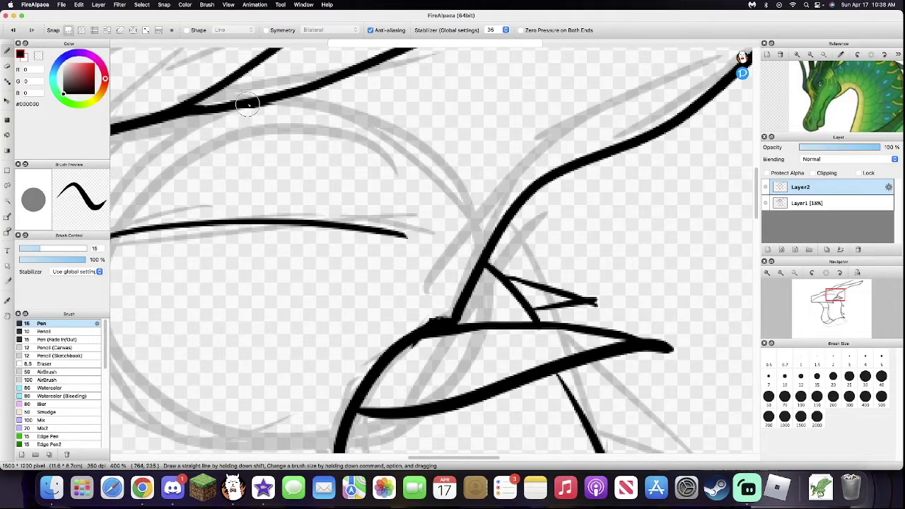
mouse_move(248, 105)
mouse_down()
mouse_move(305, 120)
mouse_move(370, 160)
mouse_move(426, 242)
mouse_move(451, 314)
mouse_up()
drag(390, 232, 425, 243)
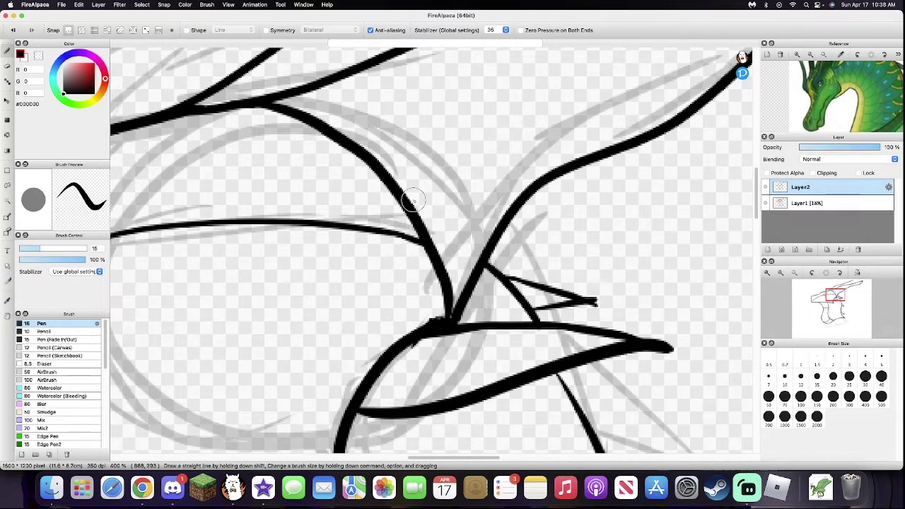
Delete the rough sketch layer under the line art
scroll(414, 201, down, 5)
scroll(358, 241, up, 3)
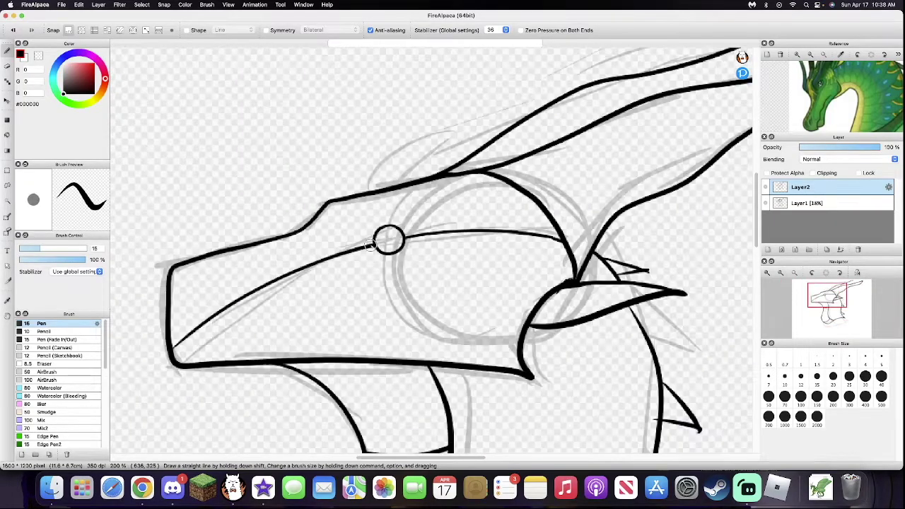
scroll(367, 244, down, 4)
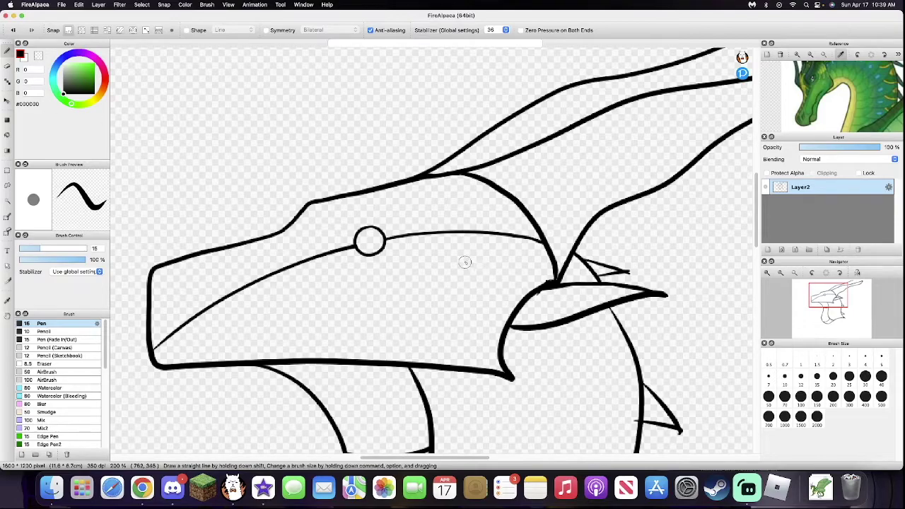
Ink three crescent shapes across the face line behind the eye circle, undoing the first stroke
mouse_move(464, 260)
mouse_down()
mouse_move(477, 304)
mouse_move(493, 293)
mouse_move(478, 303)
mouse_up()
double_click(14, 30)
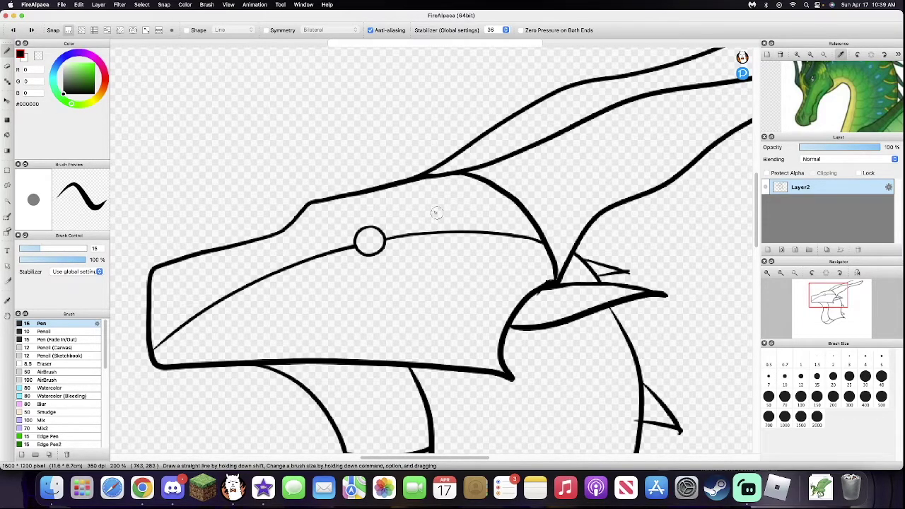
mouse_move(406, 225)
mouse_down()
mouse_move(402, 214)
mouse_move(426, 251)
mouse_up()
mouse_move(432, 212)
mouse_down()
mouse_move(436, 249)
mouse_move(461, 217)
mouse_up()
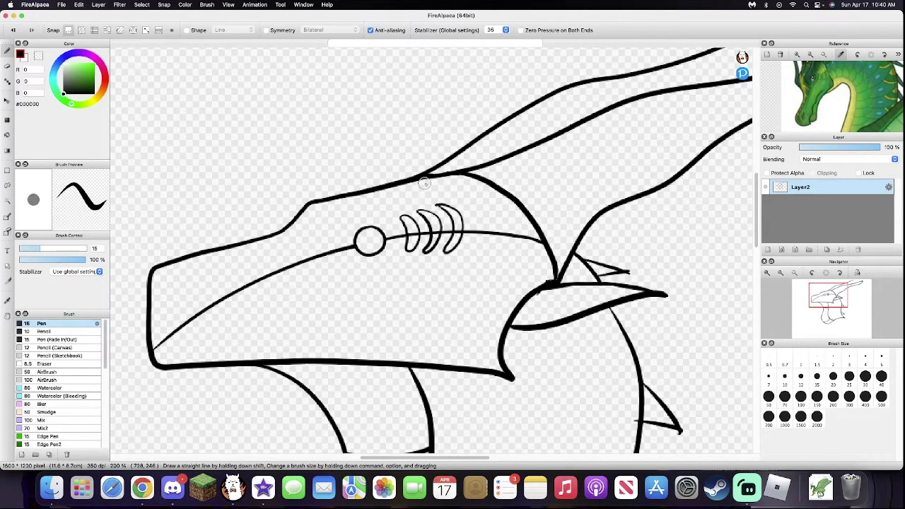
Erase the parts of the face line that run through the insides of the three crescents
scroll(436, 229, up, 5)
key(e)
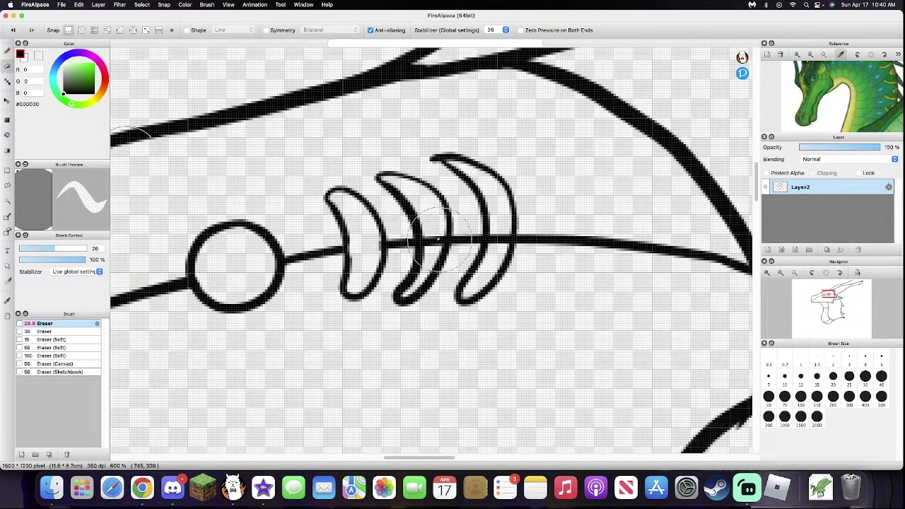
mouse_move(428, 244)
mouse_down()
mouse_move(439, 234)
mouse_move(502, 235)
mouse_up()
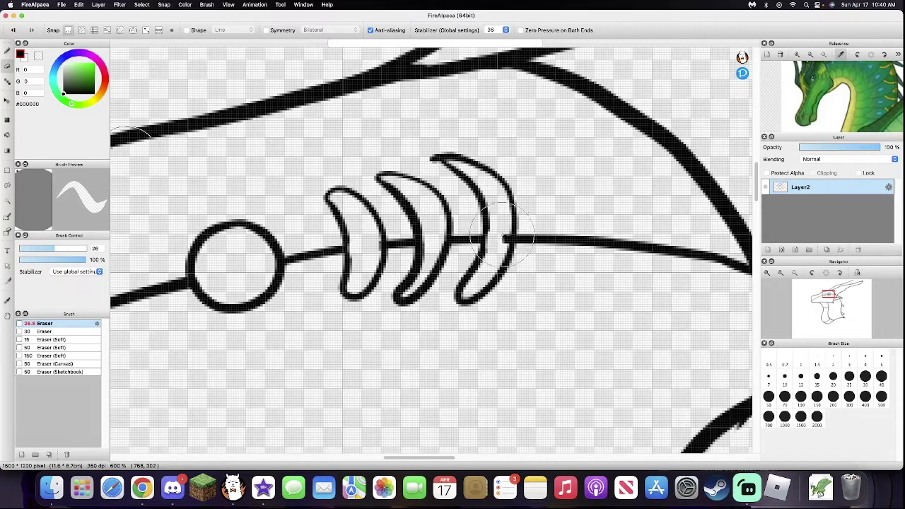
key(b)
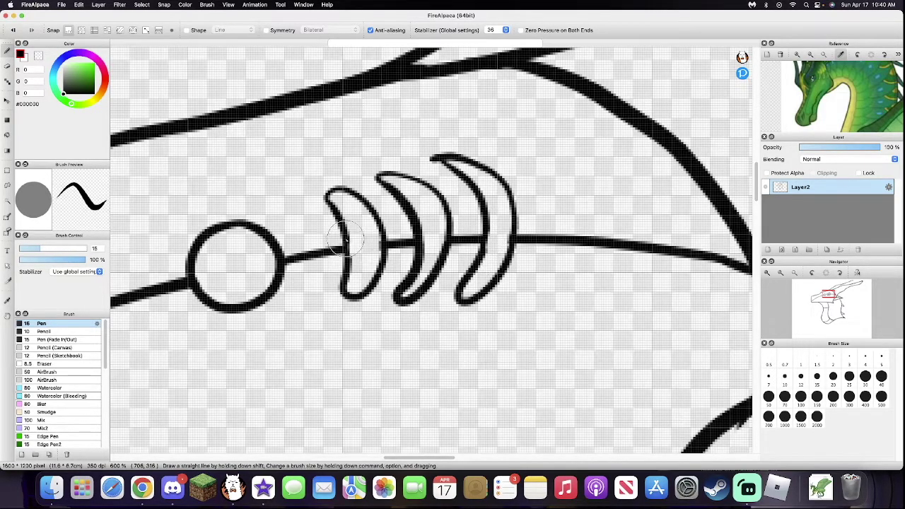
Fill the upper head dark green and the lower head bright green with colours sampled from the reference picture
scroll(457, 222, down, 5)
scroll(799, 74, up, 2)
click(806, 92)
key(g)
click(62, 4)
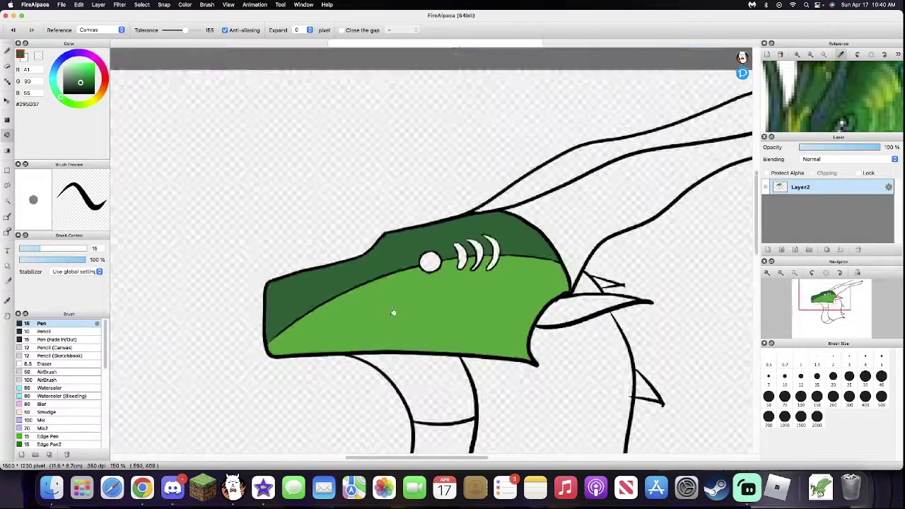
Draw a curved iris in the front part of the eye, filled dark green with a narrow black slit pupil
scroll(430, 307, up, 1)
scroll(839, 92, down, 2)
scroll(423, 205, up, 1)
click(7, 51)
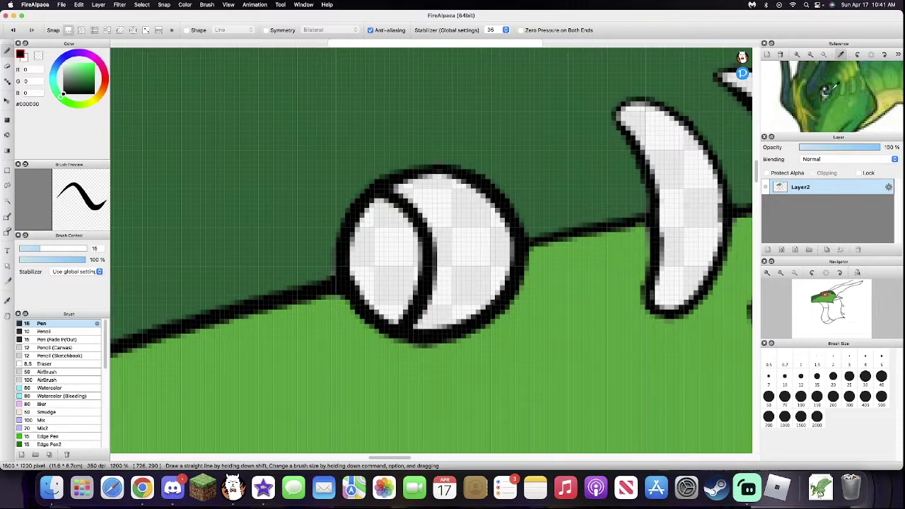
click(405, 248)
key(b)
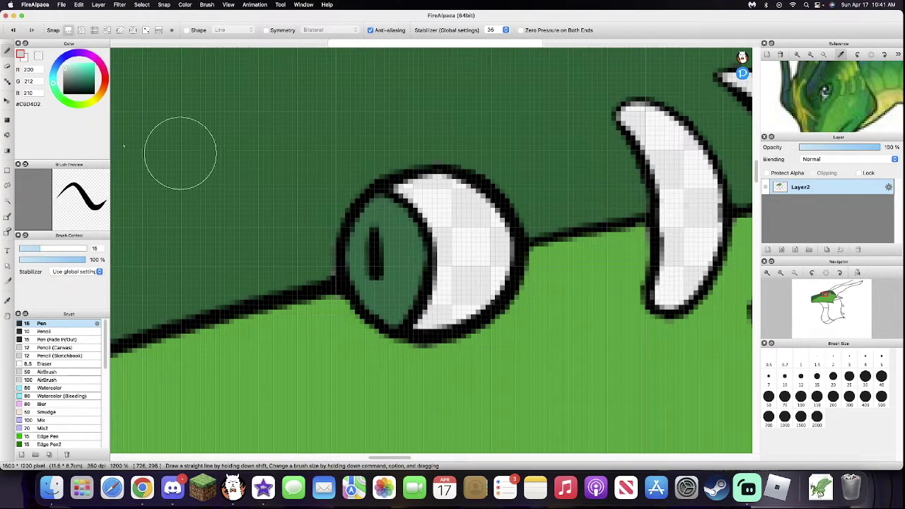
Fill the rest of the eyeball with the light grey #C8D4D2
key(g)
click(452, 248)
scroll(283, 253, down, 4)
scroll(849, 96, up, 2)
Fill the three crescents behind the eye with green #67A359 sampled from the reference, lowering the fill tolerance to 131
click(844, 104)
scroll(369, 243, up, 2)
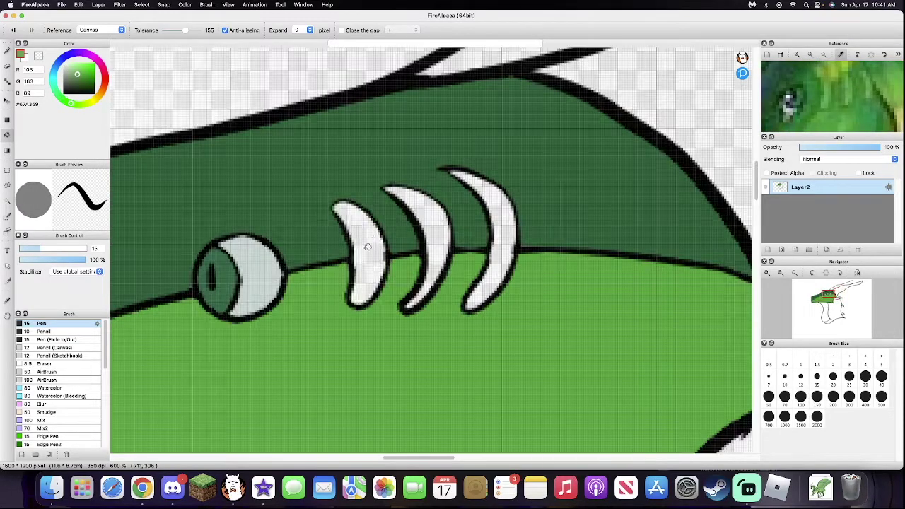
click(368, 247)
scroll(399, 276, down, 2)
scroll(400, 270, up, 2)
key(super+y)
key(super+y)
key(super+y)
scroll(369, 273, down, 3)
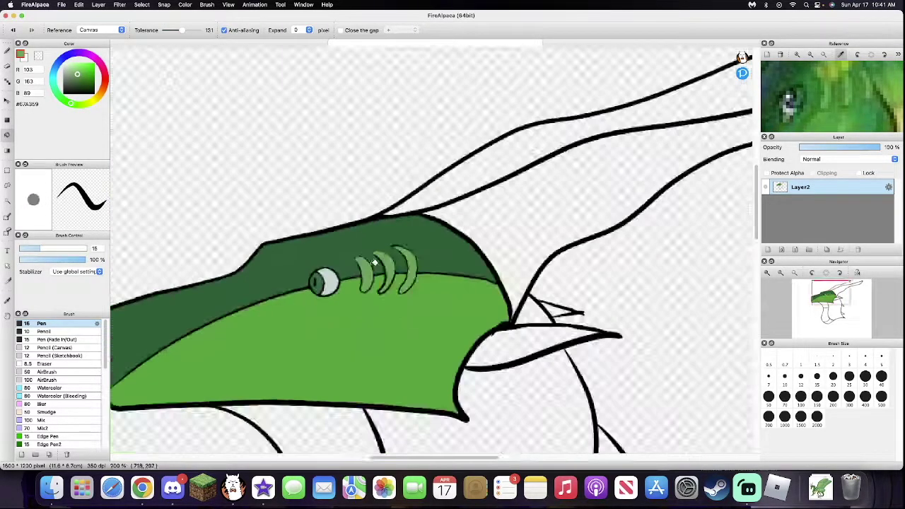
Undo the last fills and refill the crescents with green #67A359, adding a new layer below the line art
scroll(386, 297, up, 3)
key(super+z)
key(super+z)
key(super+z)
click(330, 214)
scroll(330, 213, down, 2)
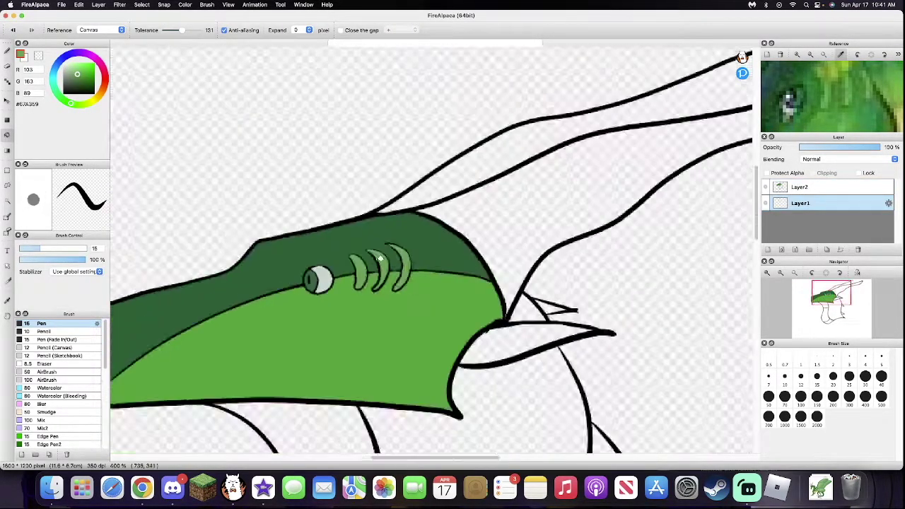
click(450, 238)
Fill the near horn with dark olive #2A3610 and the throat segments with yellow #E3D96A
scroll(450, 238, down, 2)
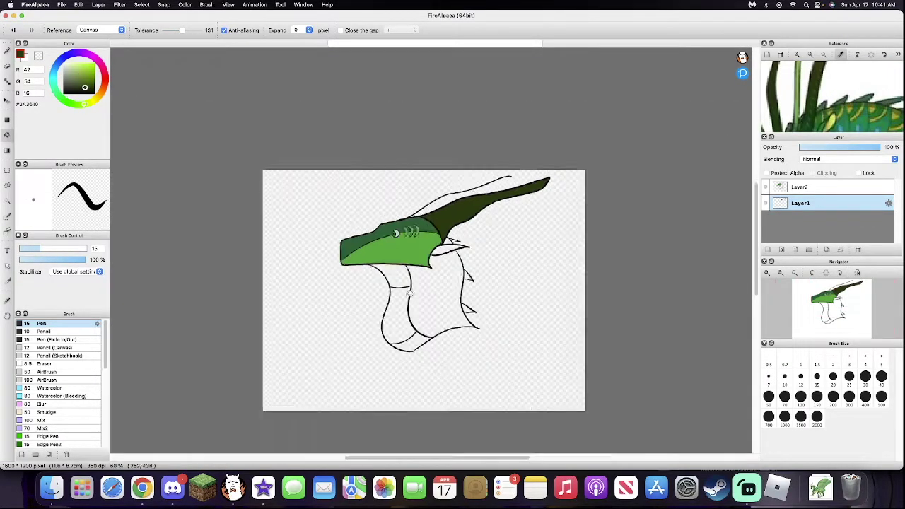
scroll(636, 220, up, 1)
click(383, 253)
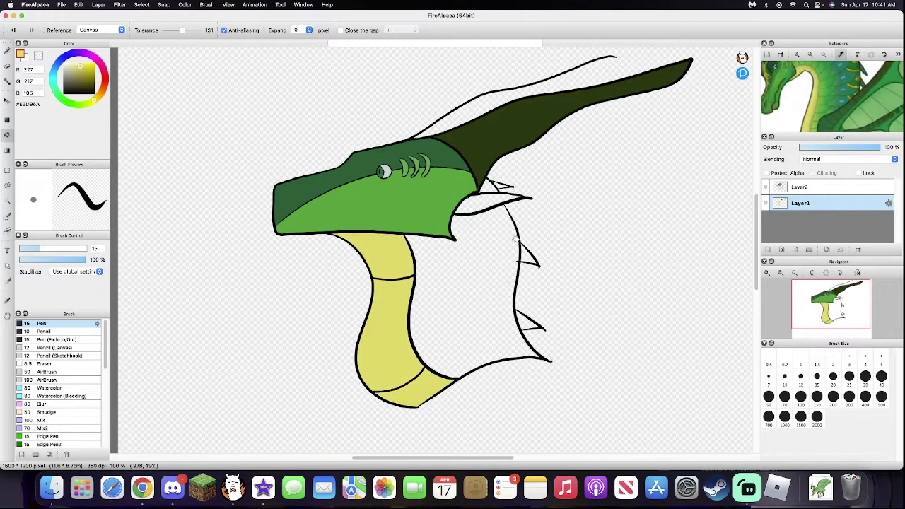
Fill the neck with a medium green sampled from the reference dragon's neck
scroll(511, 252, up, 1)
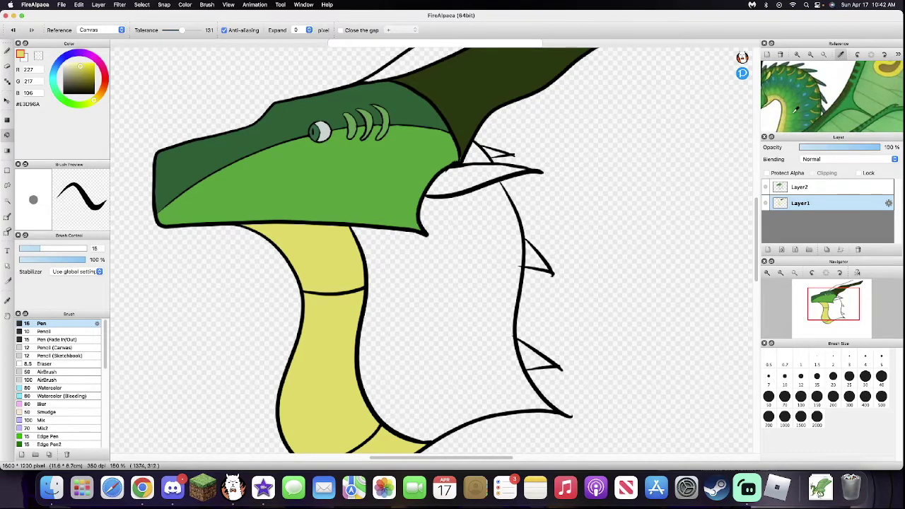
click(426, 316)
scroll(432, 271, down, 1)
scroll(428, 315, up, 1)
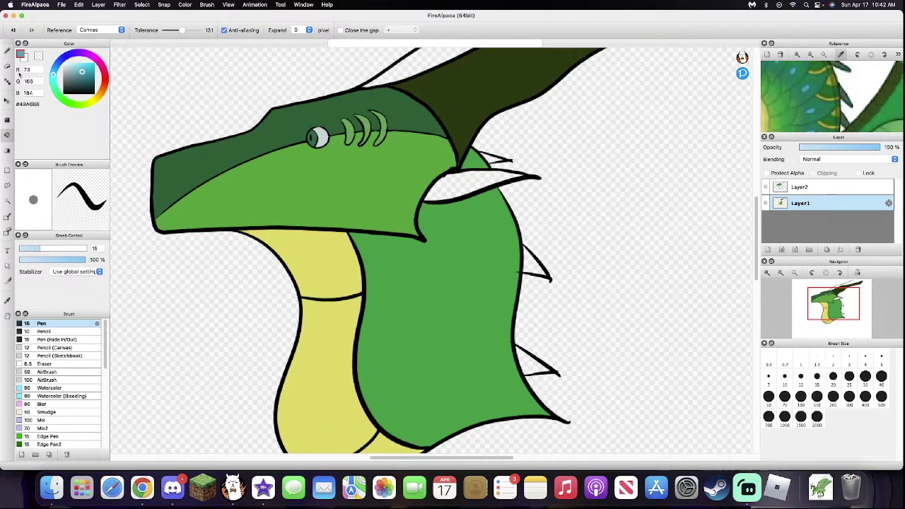
Fill the three spikes along the back of the neck with teal #38746A sampled from the reference
scroll(514, 134, up, 3)
click(851, 92)
scroll(410, 177, down, 3)
click(434, 305)
click(437, 239)
click(413, 167)
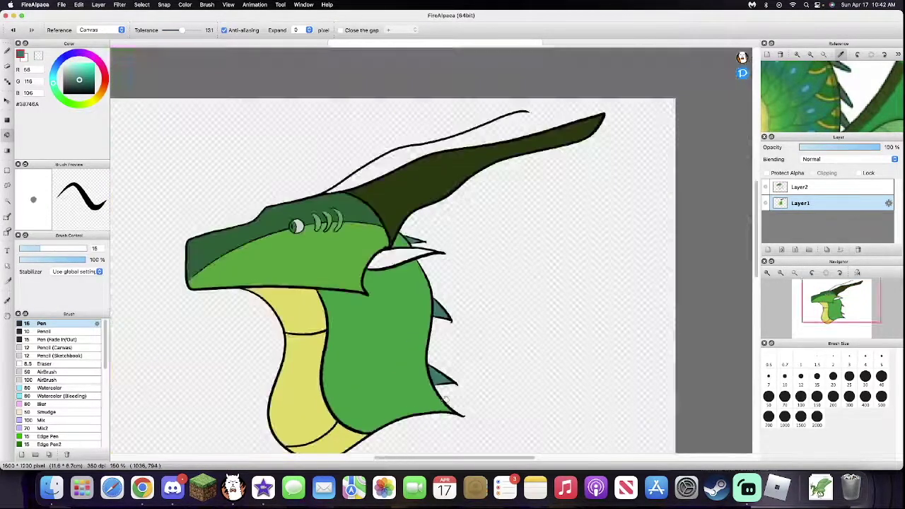
Fill the cheek spike with the yellow-green #D9E551 sampled from the reference
scroll(224, 256, up, 2)
scroll(832, 95, right, 2)
scroll(832, 96, up, 3)
click(803, 83)
click(565, 258)
scroll(408, 191, down, 3)
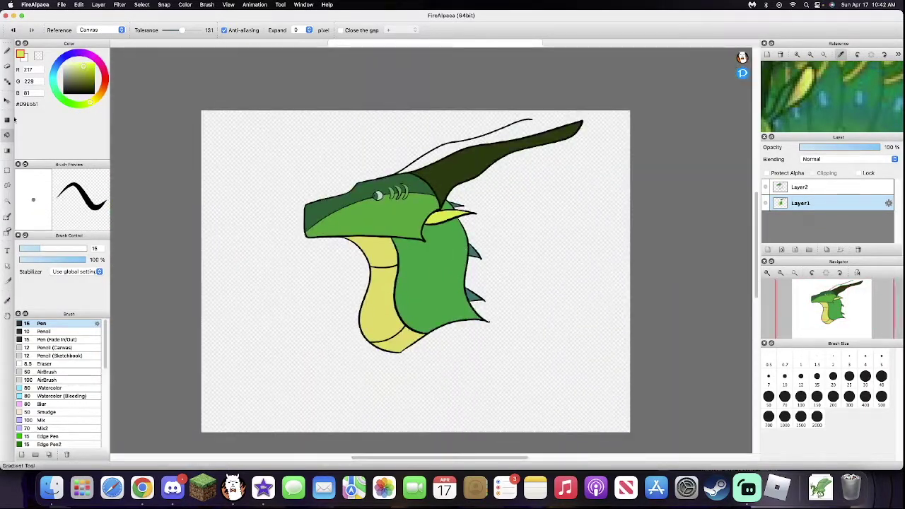
click(802, 191)
key(m)
drag(218, 84, 599, 362)
key(super+t)
key(Return)
Group both dragon layers in a folder, with Layer1 above Layer2, and select the folder
drag(819, 203, 820, 182)
mouse_move(821, 219)
mouse_down()
mouse_move(822, 186)
mouse_move(815, 221)
mouse_up()
click(802, 187)
Transform the whole dragon, shrinking it slightly and moving it to the right and lower on the canvas
drag(193, 82, 635, 400)
key(super+t)
drag(201, 376, 271, 340)
drag(418, 217, 500, 198)
drag(656, 104, 693, 79)
drag(458, 207, 455, 247)
click(747, 453)
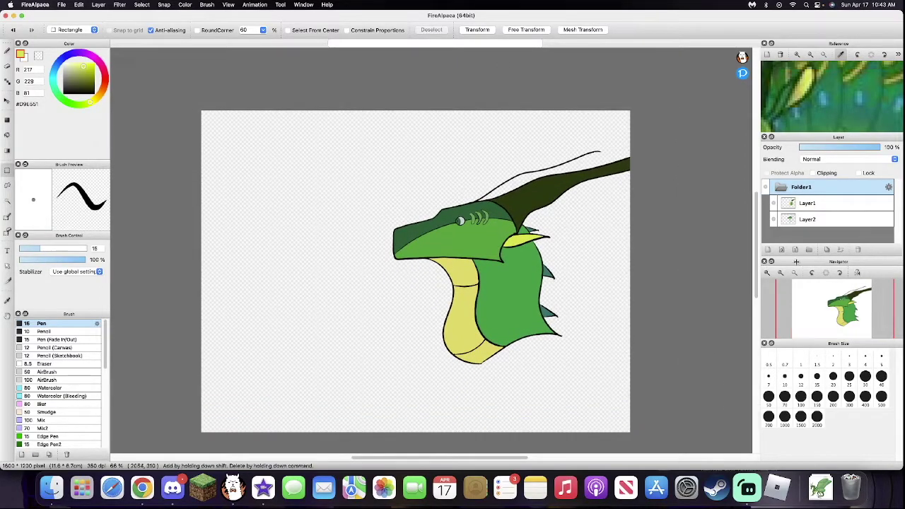
Add a new layer above the folder and fill the background around the dragon with light green #8ED193
click(768, 249)
drag(811, 180, 811, 181)
key(g)
scroll(867, 125, down, 5)
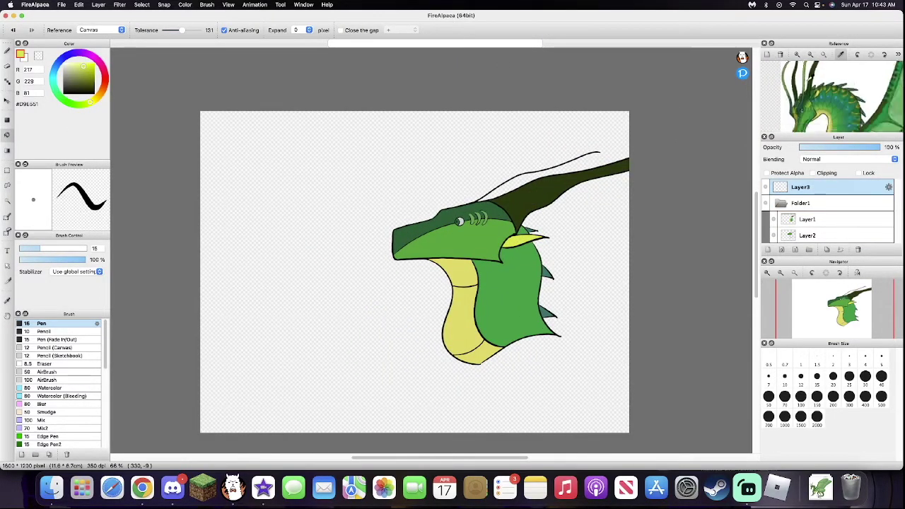
click(72, 70)
click(307, 224)
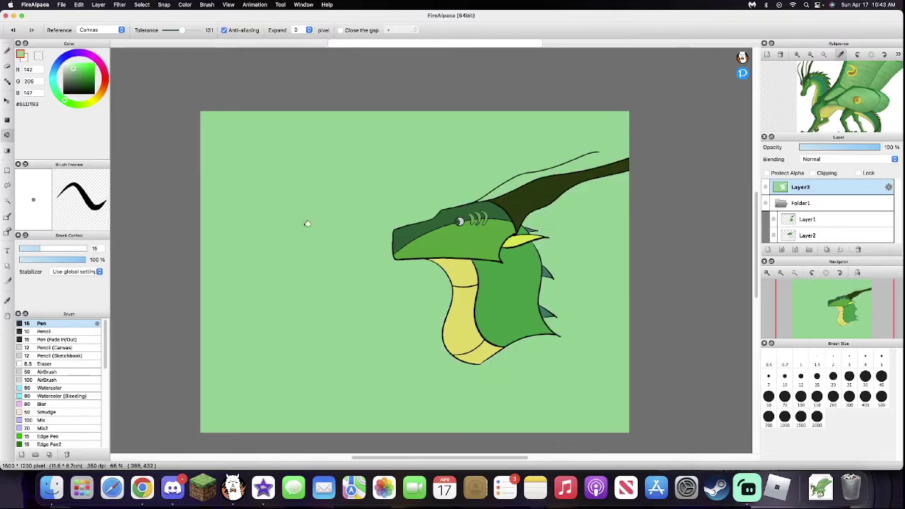